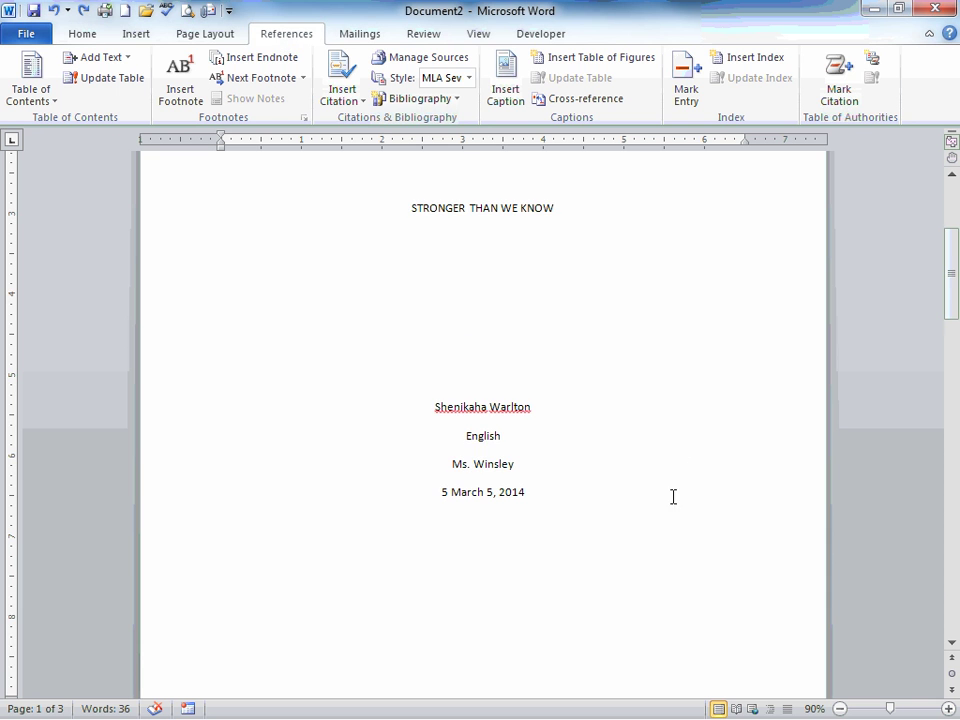
pyautogui.scroll(-3, 673, 497)
pyautogui.scroll(4, 634, 525)
pyautogui.scroll(-2, 634, 527)
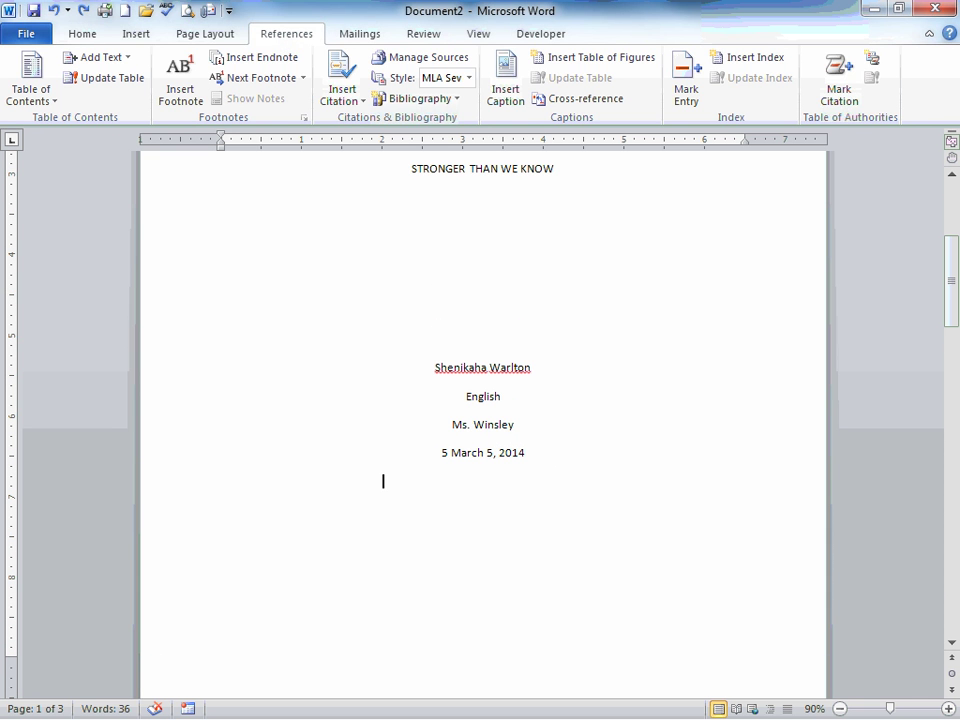
# Set the document's citation and bibliography style to MLA Seventh Edition.
pyautogui.click(86, 40)
pyautogui.click(290, 34)
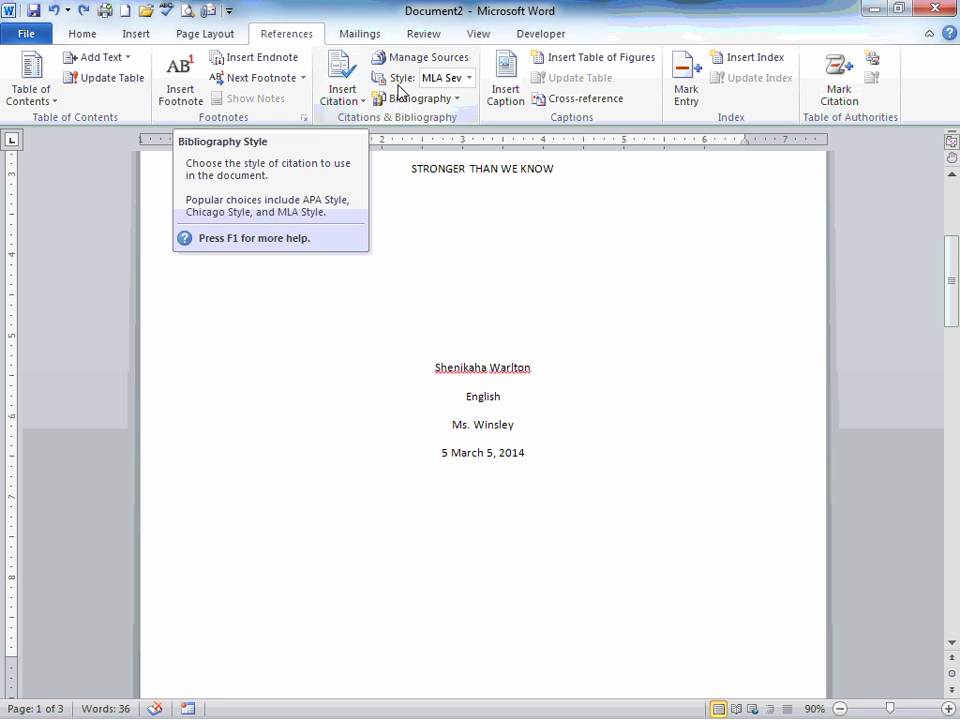
pyautogui.click(469, 80)
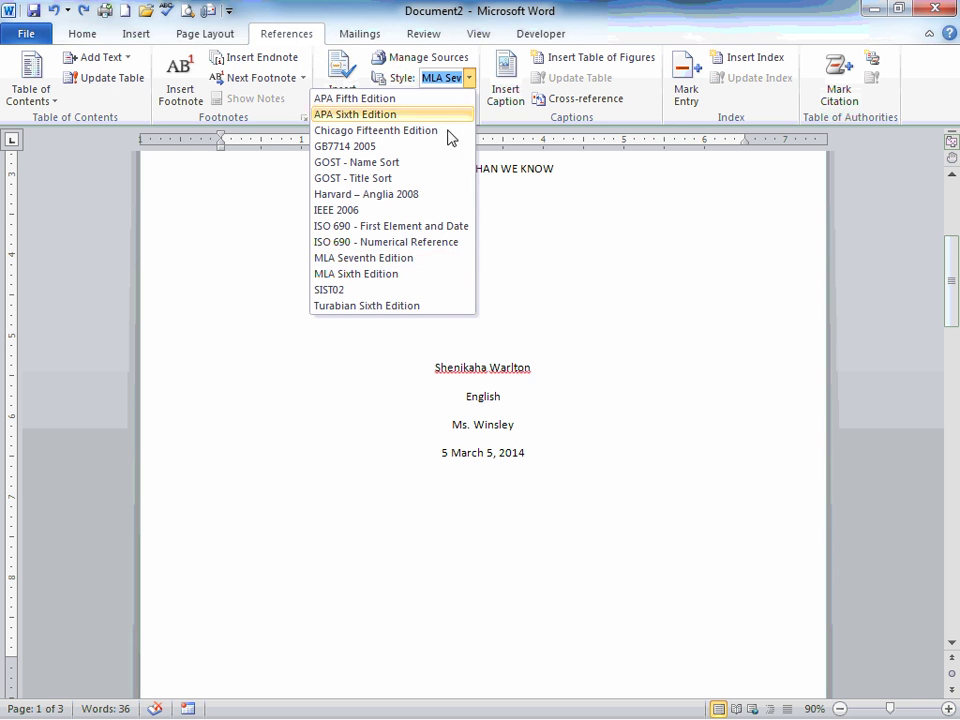
pyautogui.click(409, 262)
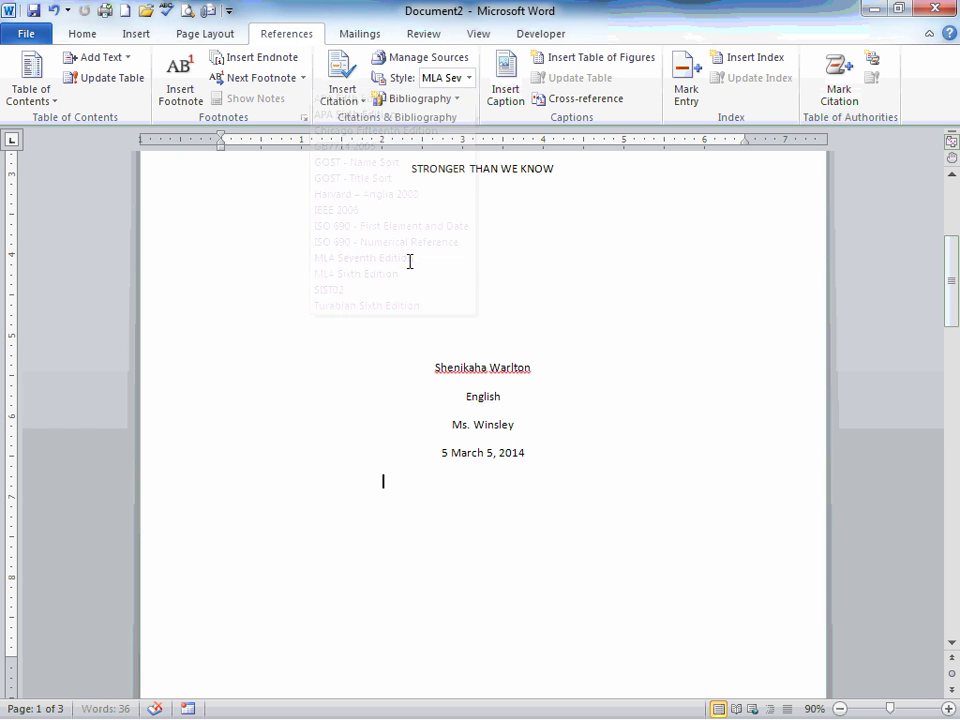
pyautogui.click(469, 78)
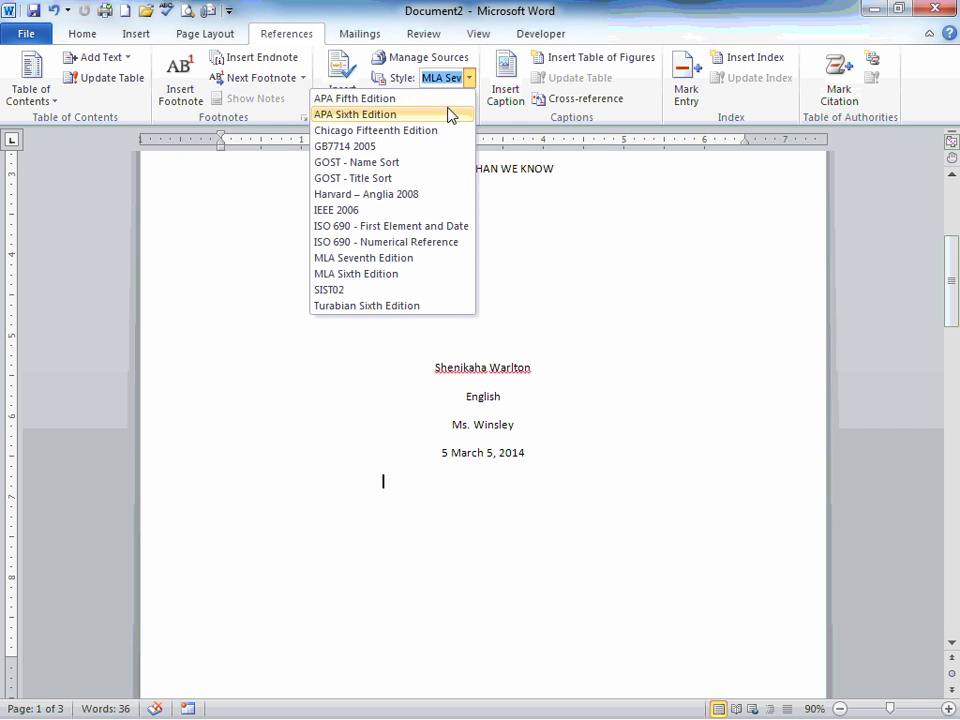
pyautogui.click(424, 263)
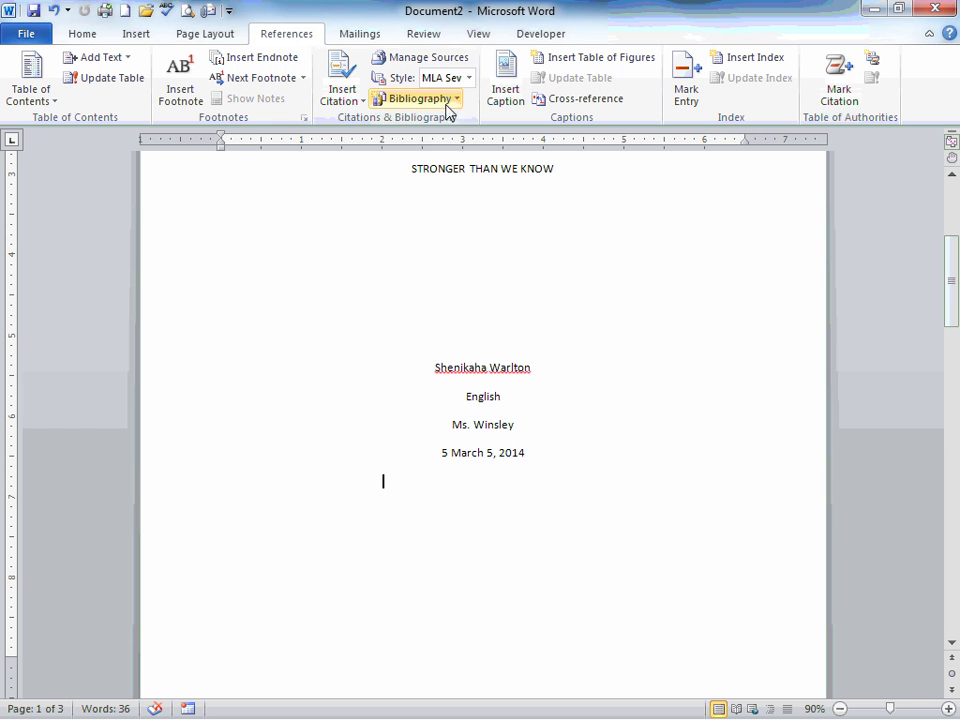
pyautogui.click(469, 77)
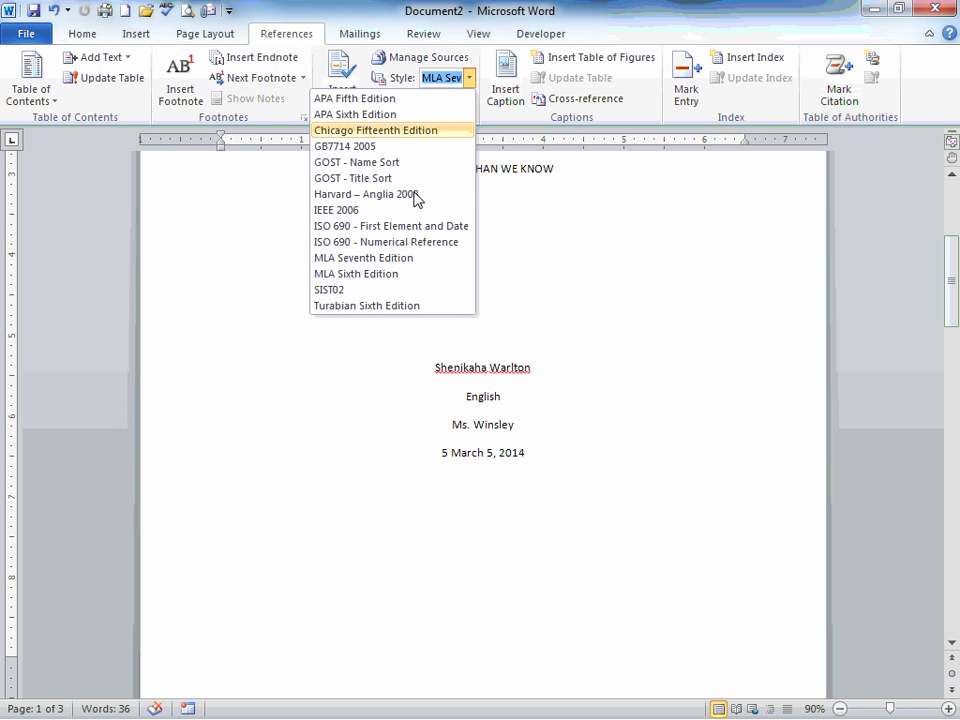
pyautogui.click(406, 260)
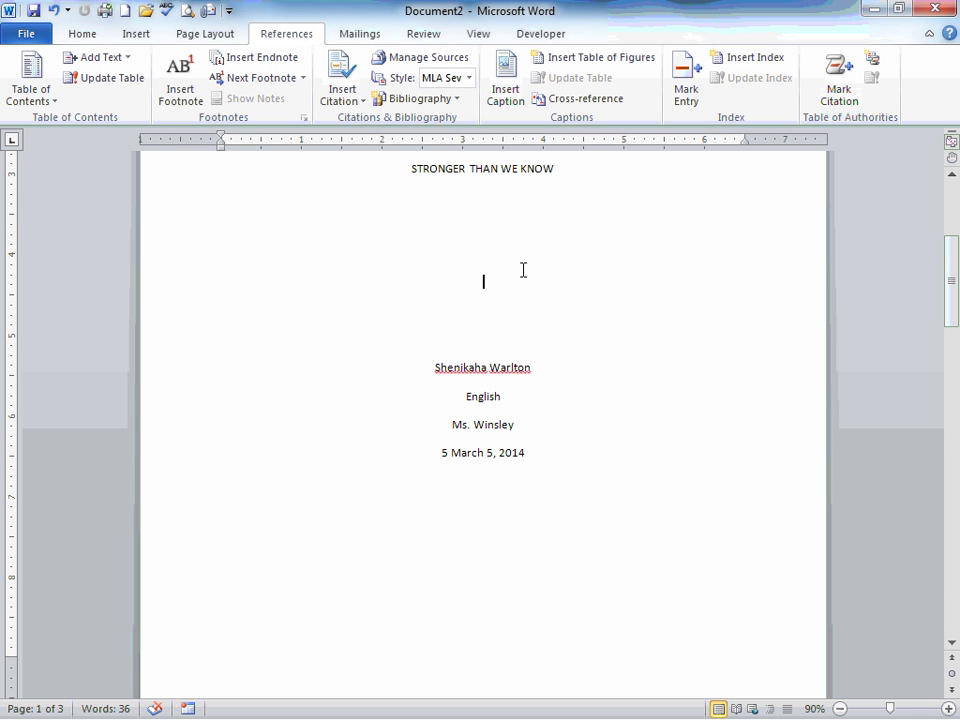
# Open the Source Manager and start creating a new source.
pyautogui.click(437, 58)
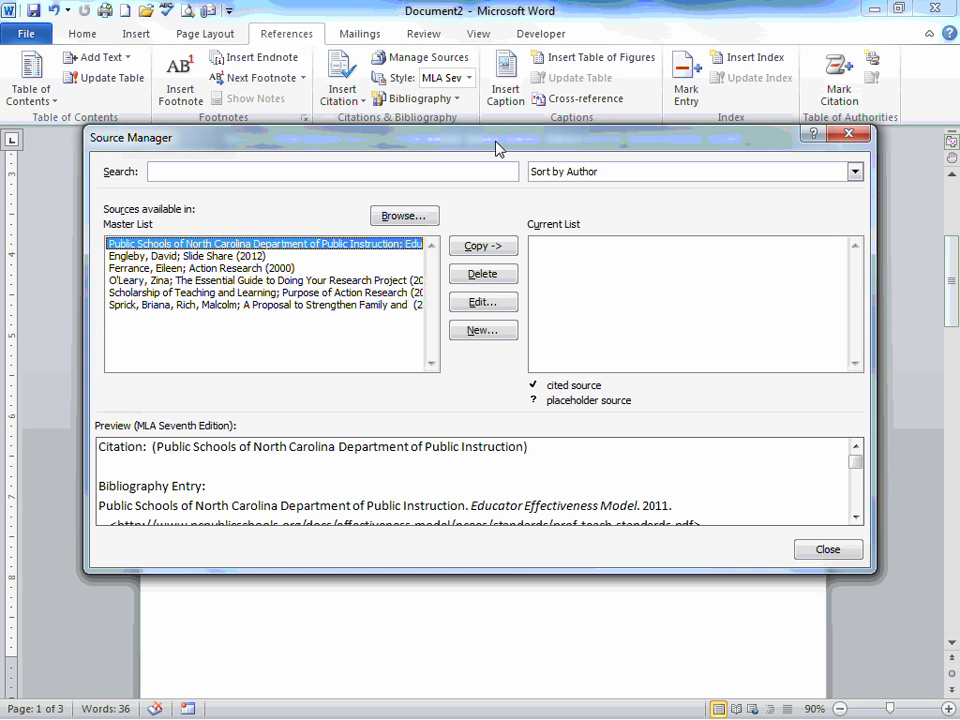
pyautogui.moveTo(497, 146); pyautogui.dragTo(491, 131)
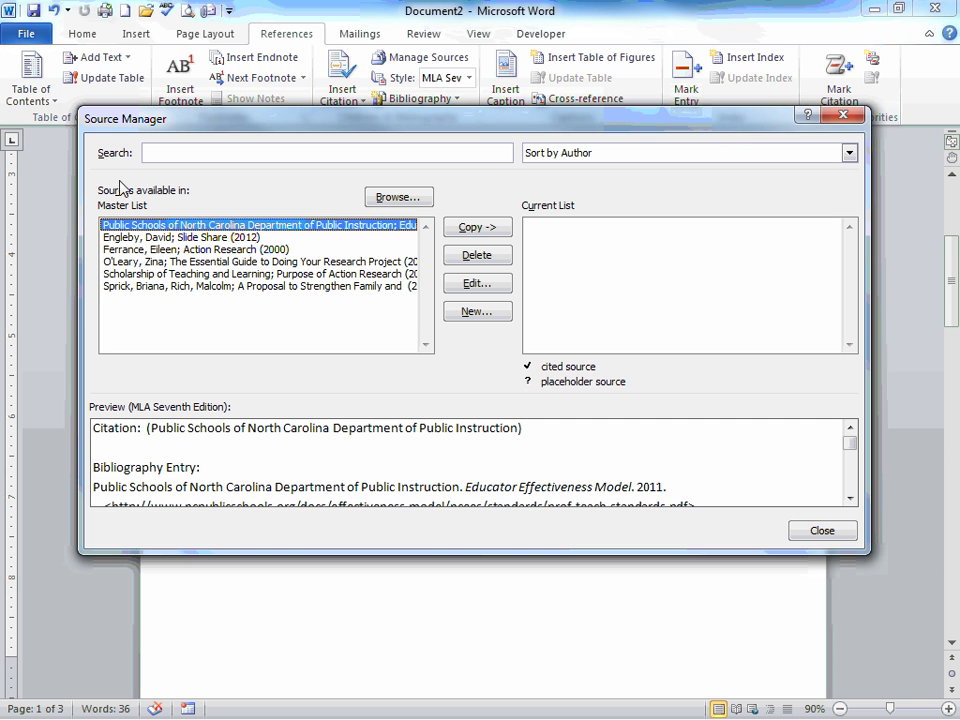
pyautogui.click(480, 316)
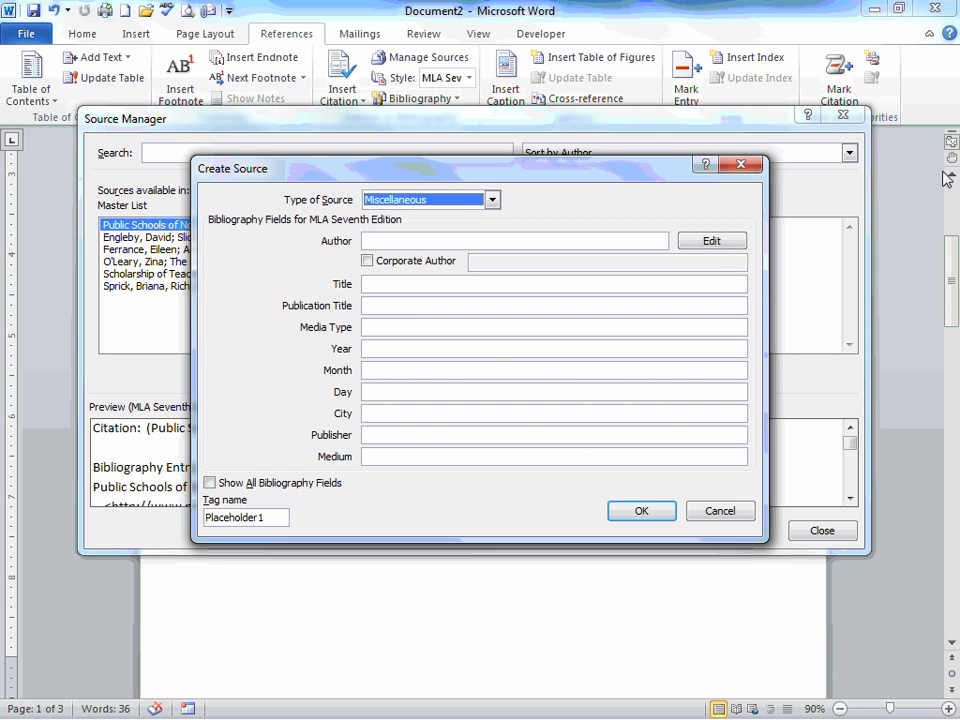
pyautogui.click(492, 200)
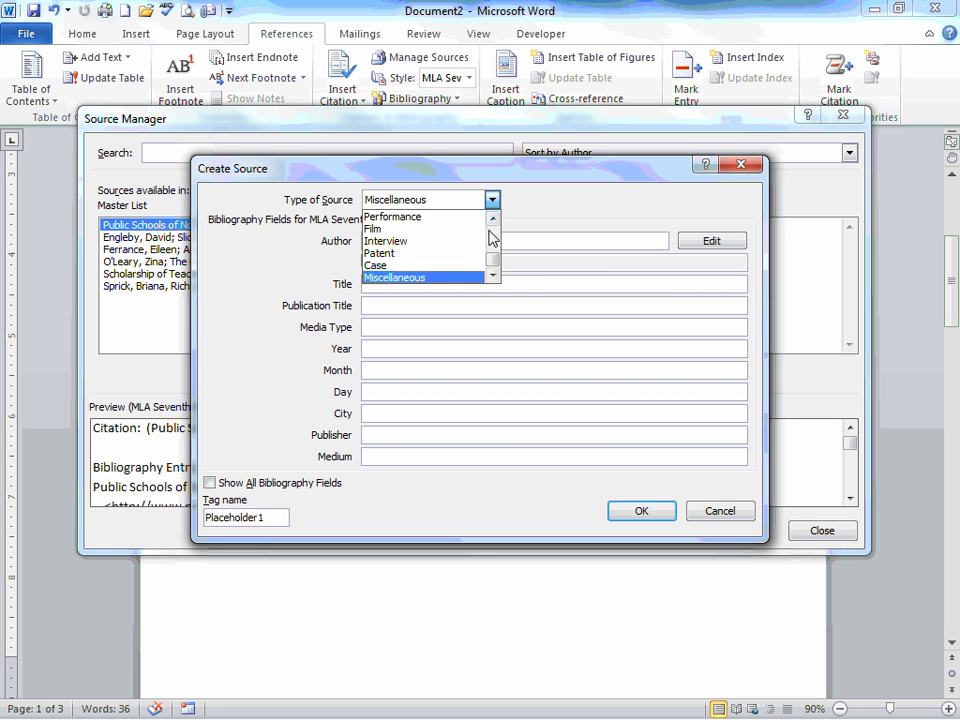
pyautogui.moveTo(491, 262); pyautogui.dragTo(491, 223)
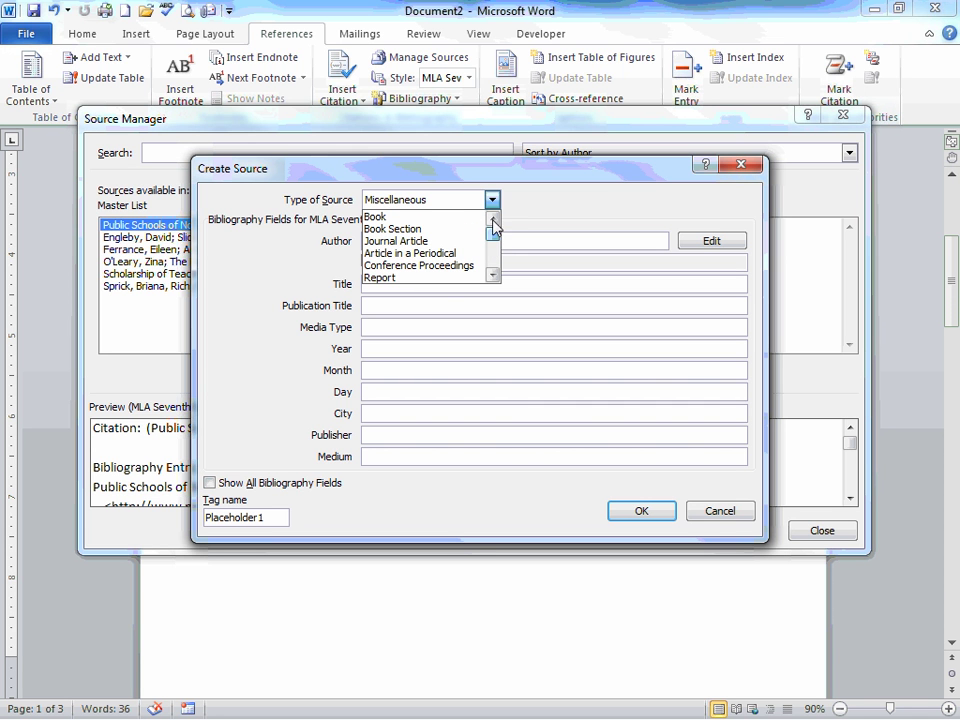
pyautogui.click(423, 241)
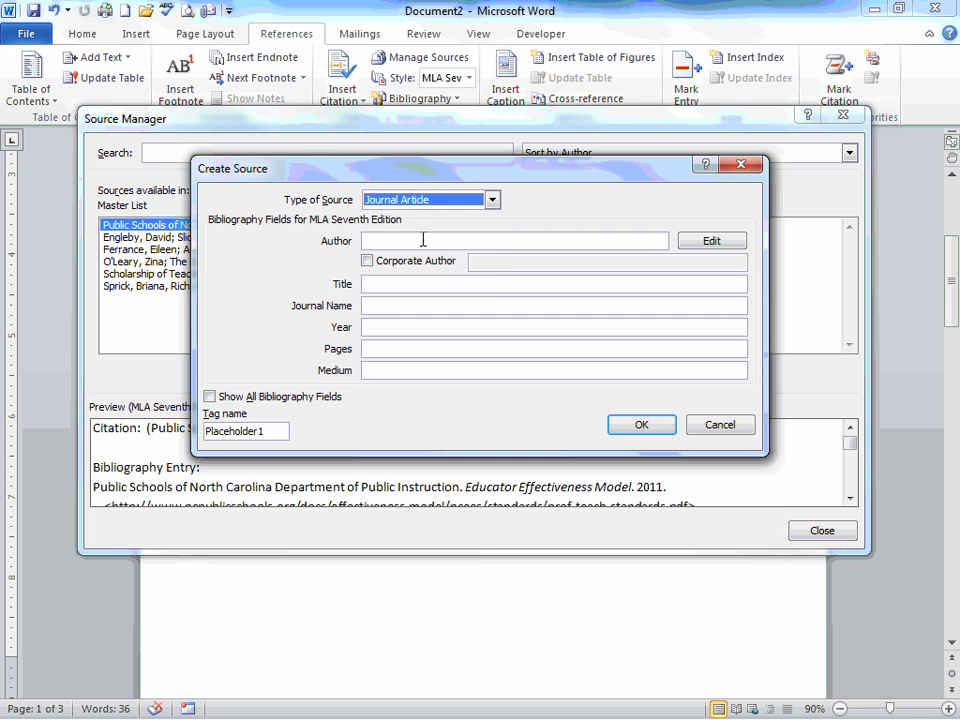
# Set the new source's type to Document From Web site.
pyautogui.click(492, 200)
pyautogui.click(492, 275)
pyautogui.click(492, 275)
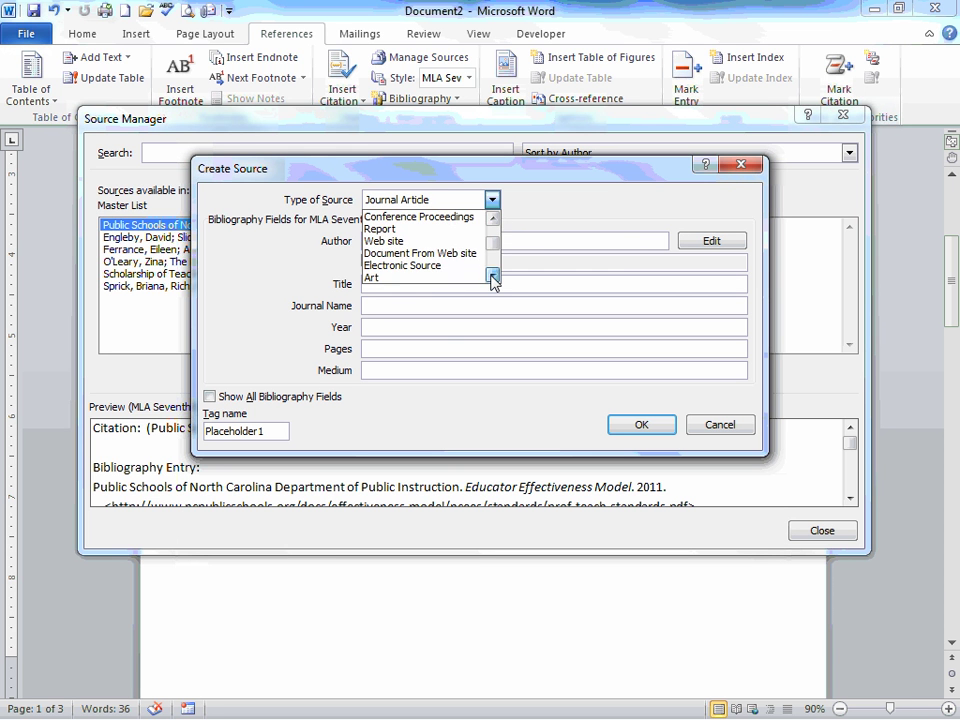
pyautogui.click(445, 253)
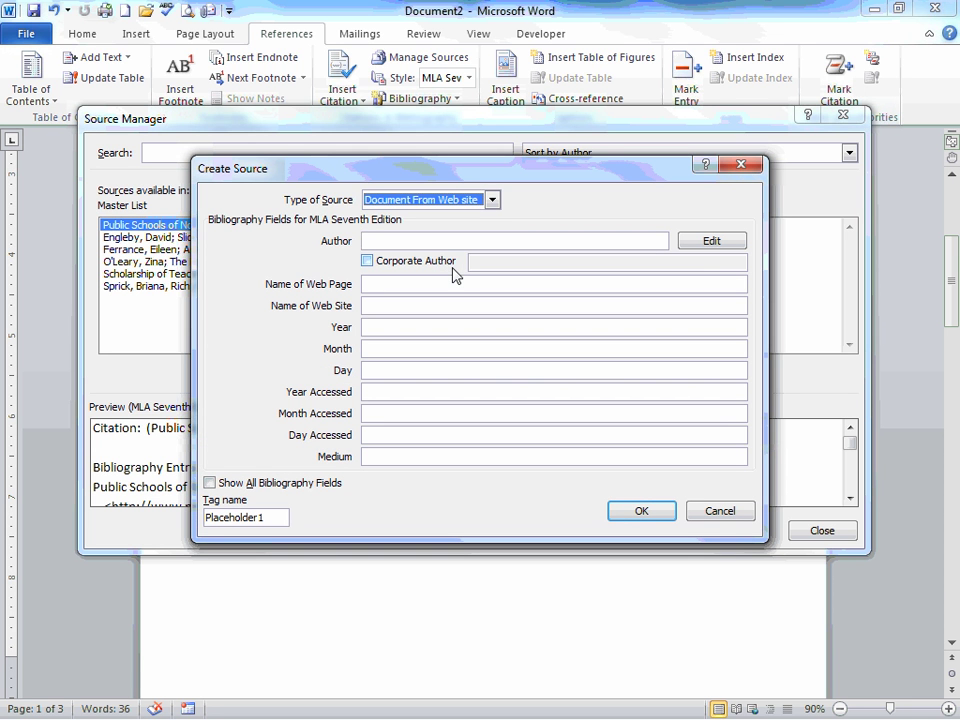
# Add the author's last and first name to the web document source.
pyautogui.click(489, 239)
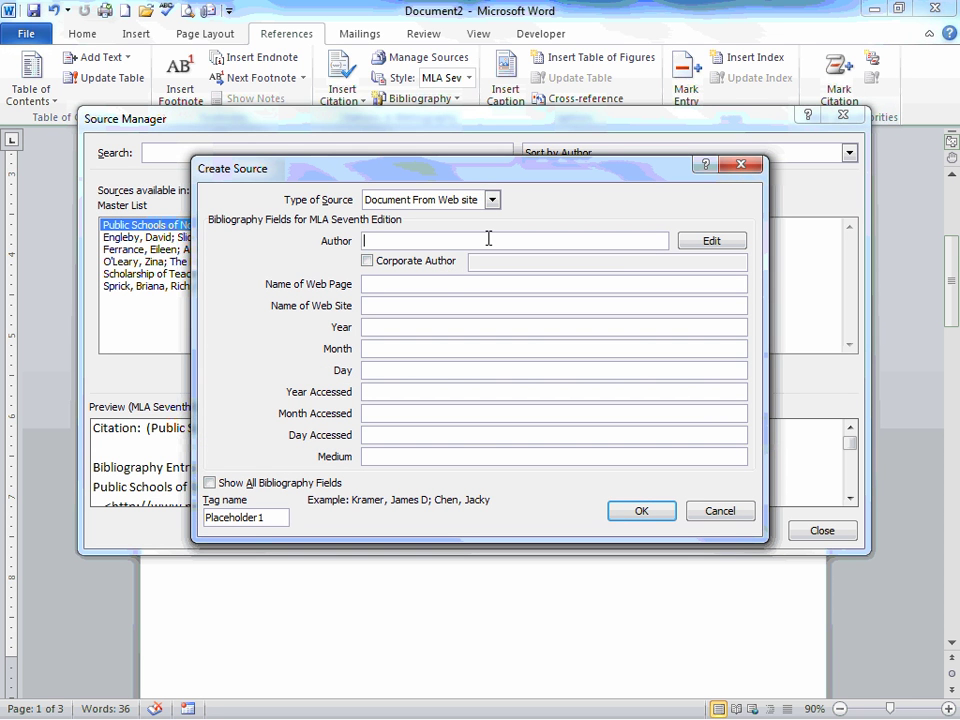
pyautogui.click(703, 247)
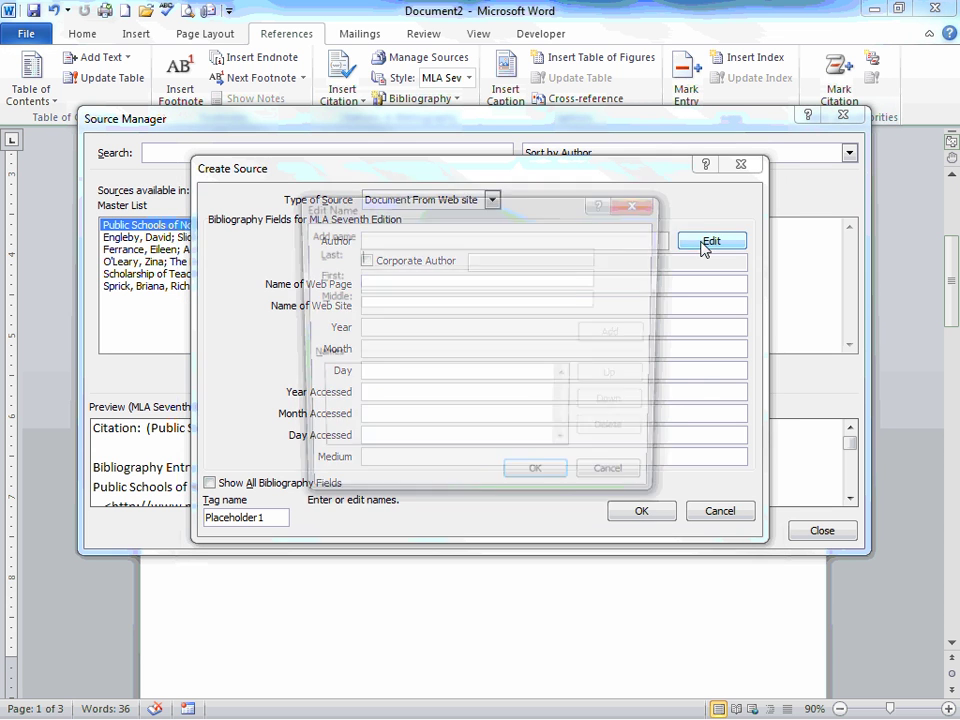
pyautogui.write('Blake')
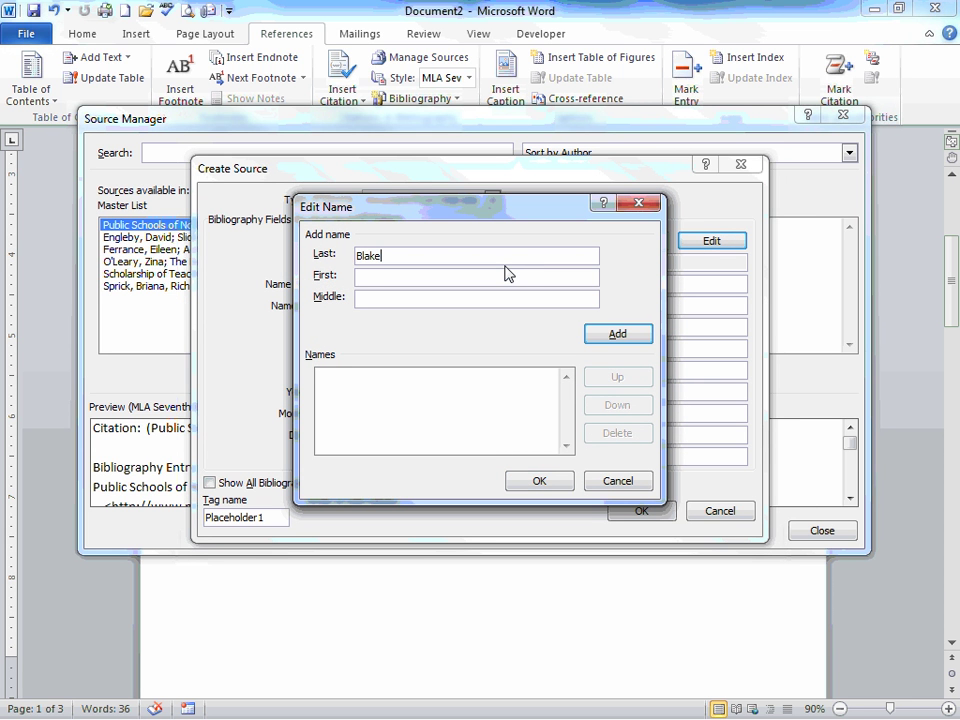
pyautogui.press('Tab')
pyautogui.write('John')
pyautogui.click(613, 334)
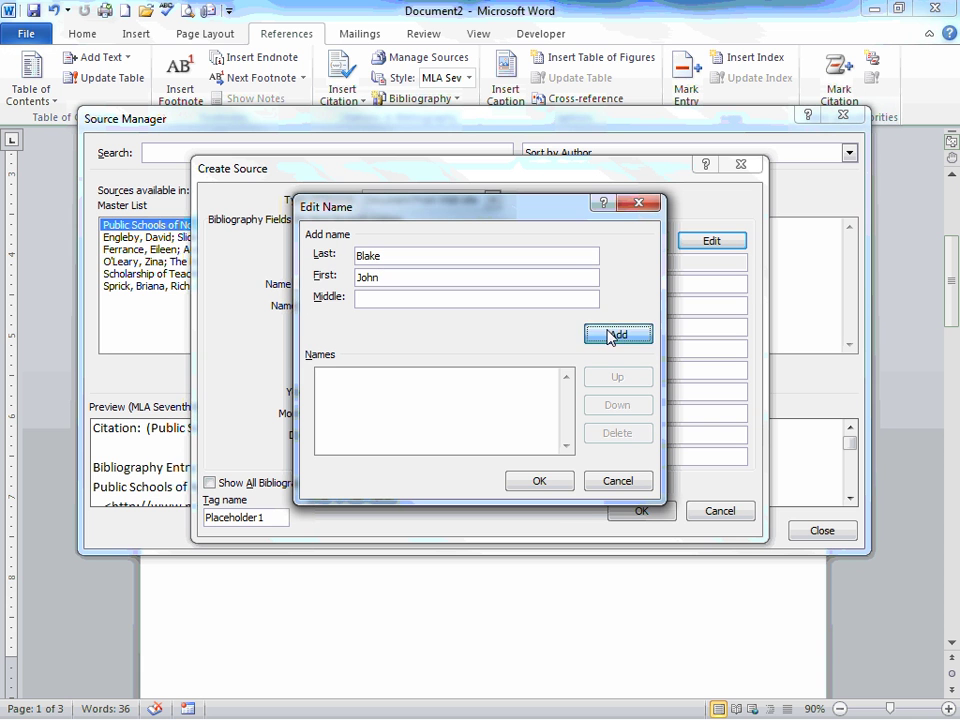
pyautogui.click(552, 483)
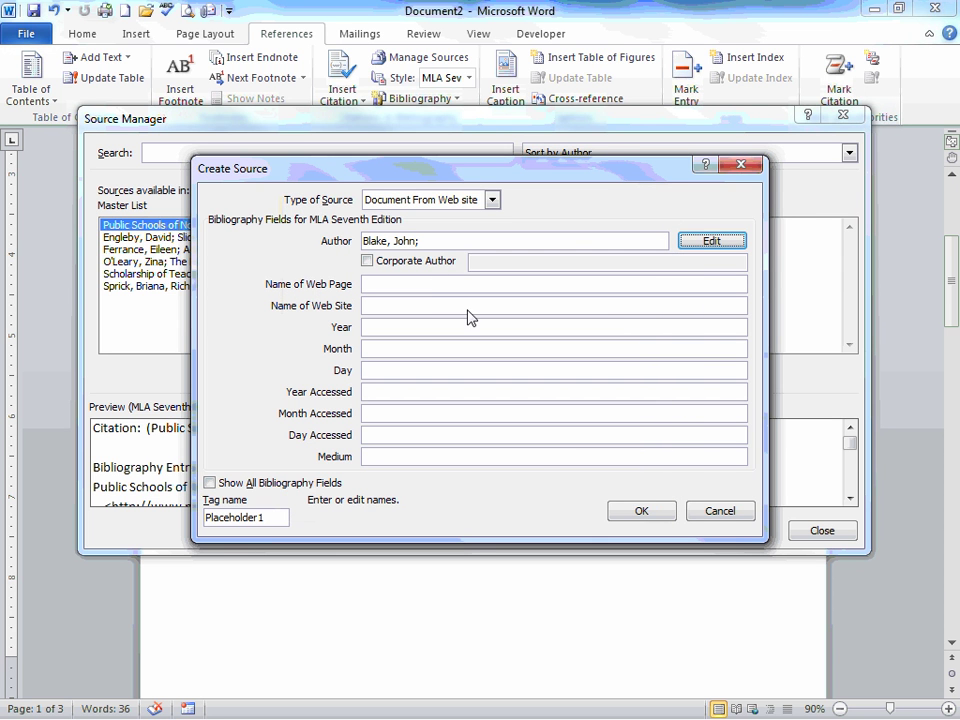
# Enter CNN.com as both the name of the web page and the name of the web site.
pyautogui.click(441, 286)
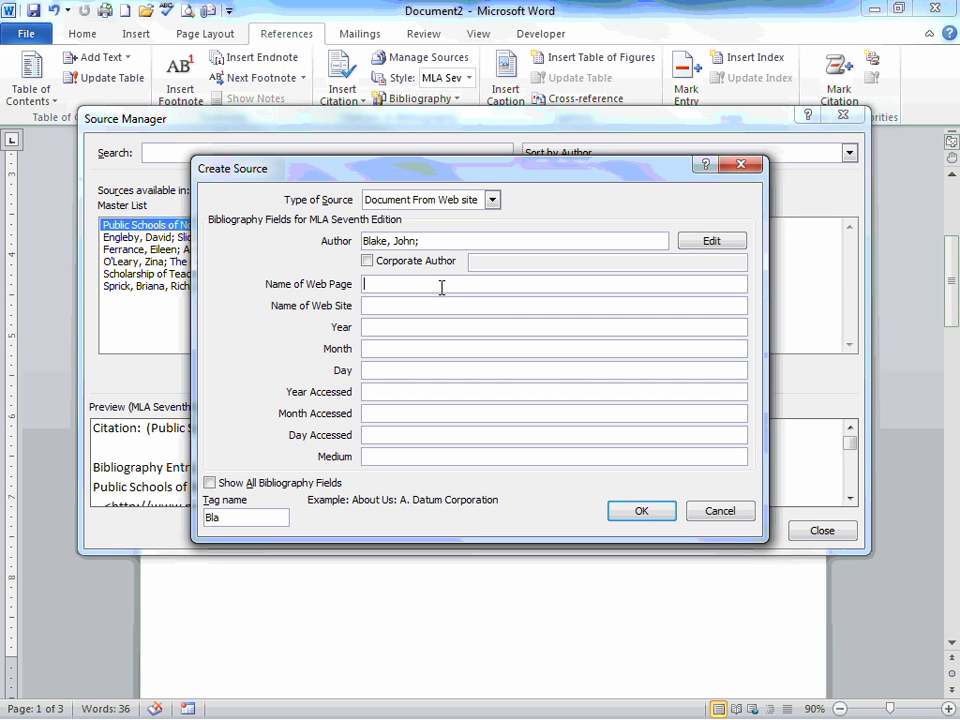
pyautogui.write('CNN.com')
pyautogui.press('Tab')
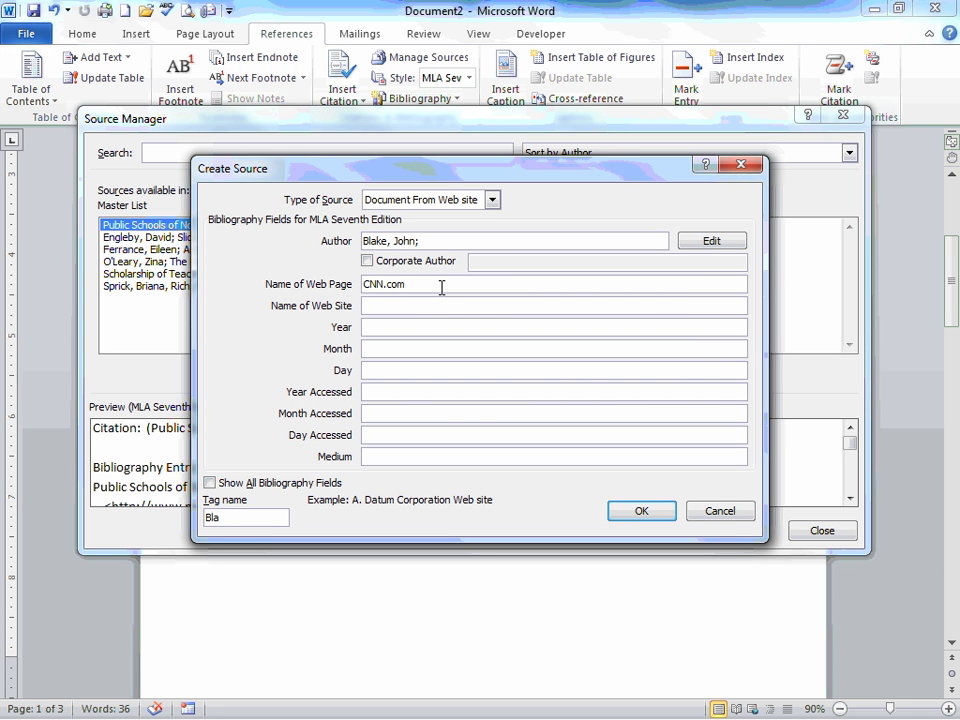
pyautogui.write('Cnn.com')
pyautogui.press('BackSpace')
pyautogui.press('BackSpace')
pyautogui.press('BackSpace')
pyautogui.press('BackSpace')
pyautogui.press('BackSpace')
pyautogui.press('BackSpace')
pyautogui.write('NN.com')
pyautogui.press('Tab')
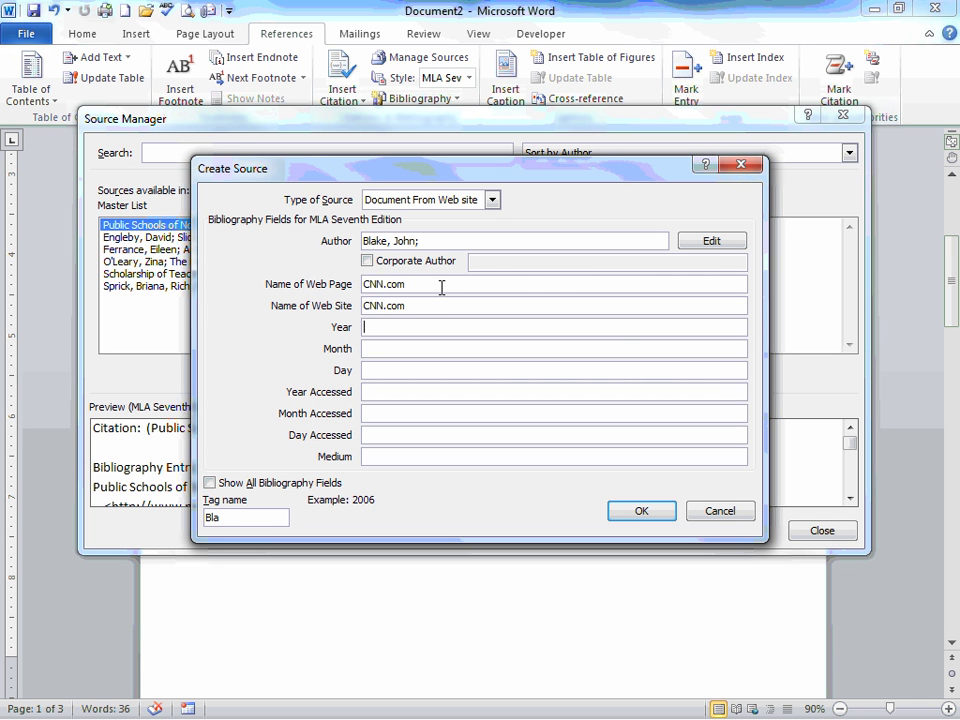
# Set the source's publication year to 2008 and month to March, leaving the day blank.
pyautogui.write('2008')
pyautogui.click(434, 347)
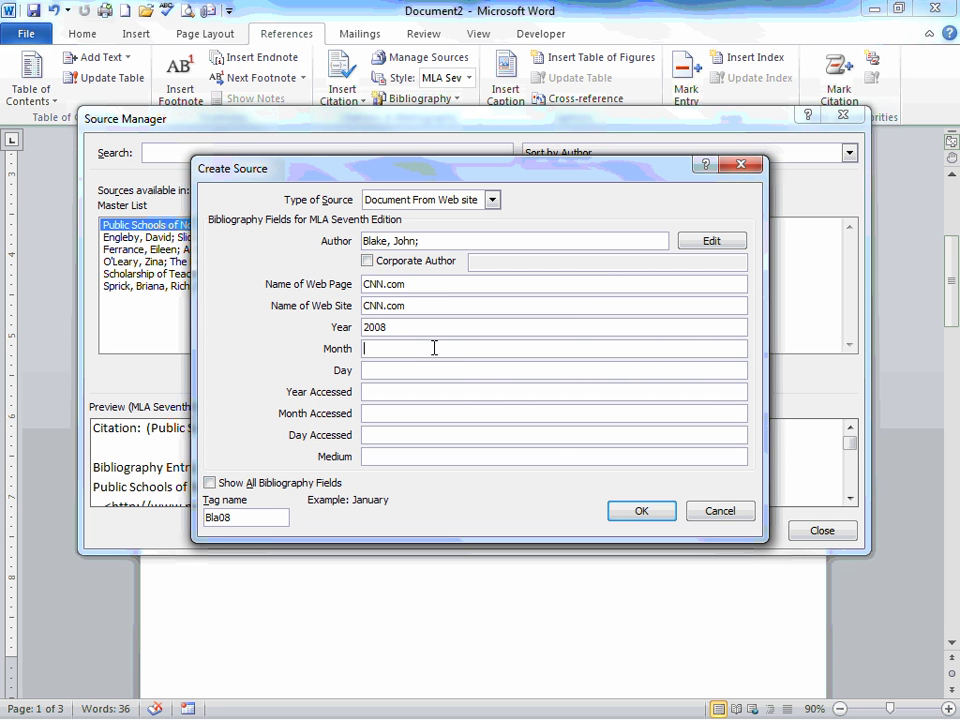
pyautogui.write('March')
pyautogui.press('Tab')
pyautogui.press('Tab')
pyautogui.press('Tab')
pyautogui.press('Tab')
# Set the source's access date to year 2014, month March, day 5, and save the source.
pyautogui.click(422, 393)
pyautogui.write('2014')
pyautogui.press('Tab')
pyautogui.write('March')
pyautogui.press('Tab')
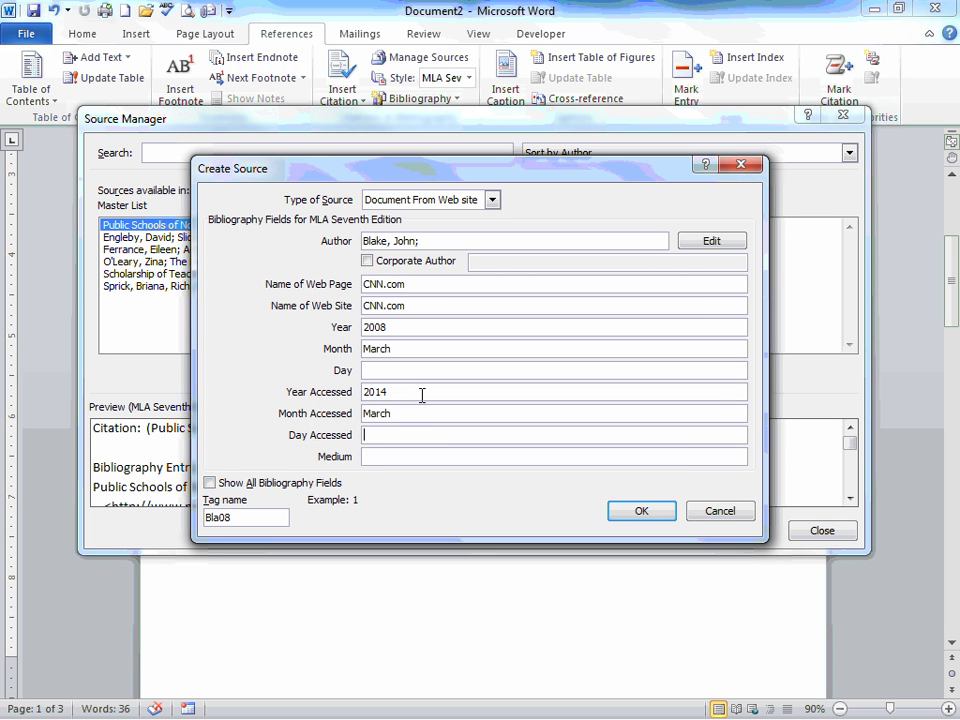
pyautogui.write('5')
pyautogui.press('Tab')
pyautogui.click(632, 516)
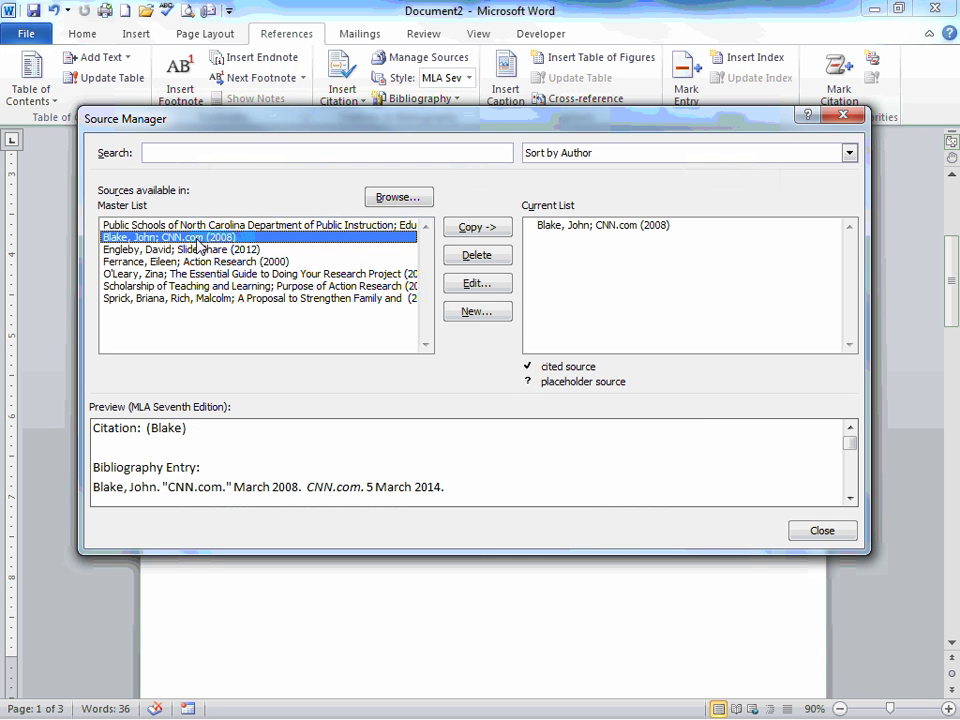
# Start another new source and set its type to Miscellaneous.
pyautogui.click(478, 316)
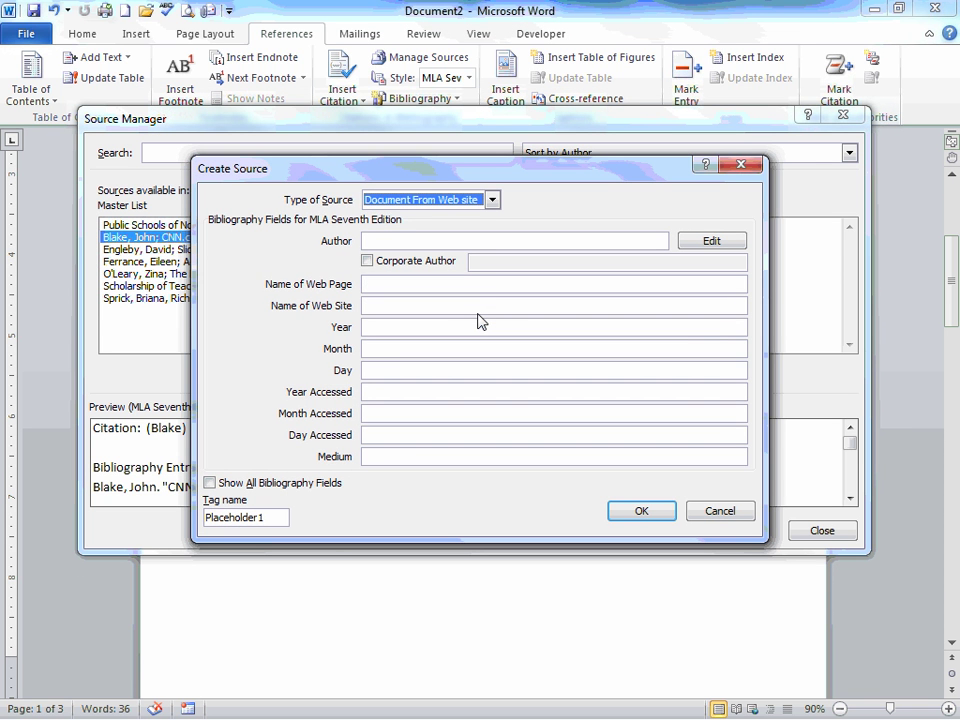
pyautogui.click(492, 199)
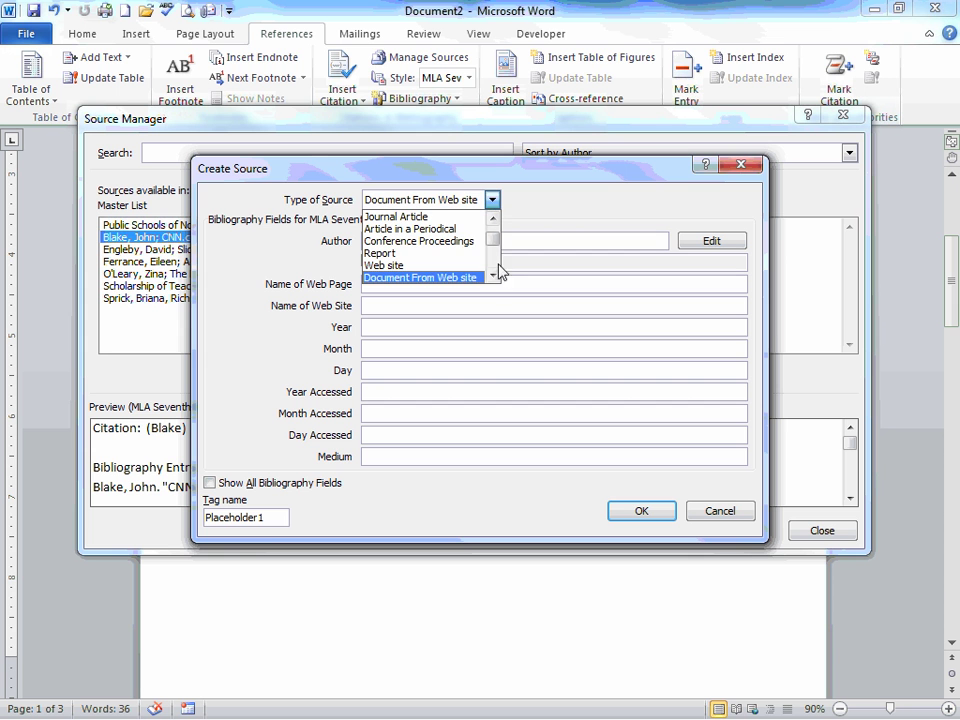
pyautogui.scroll(-6, 494, 276)
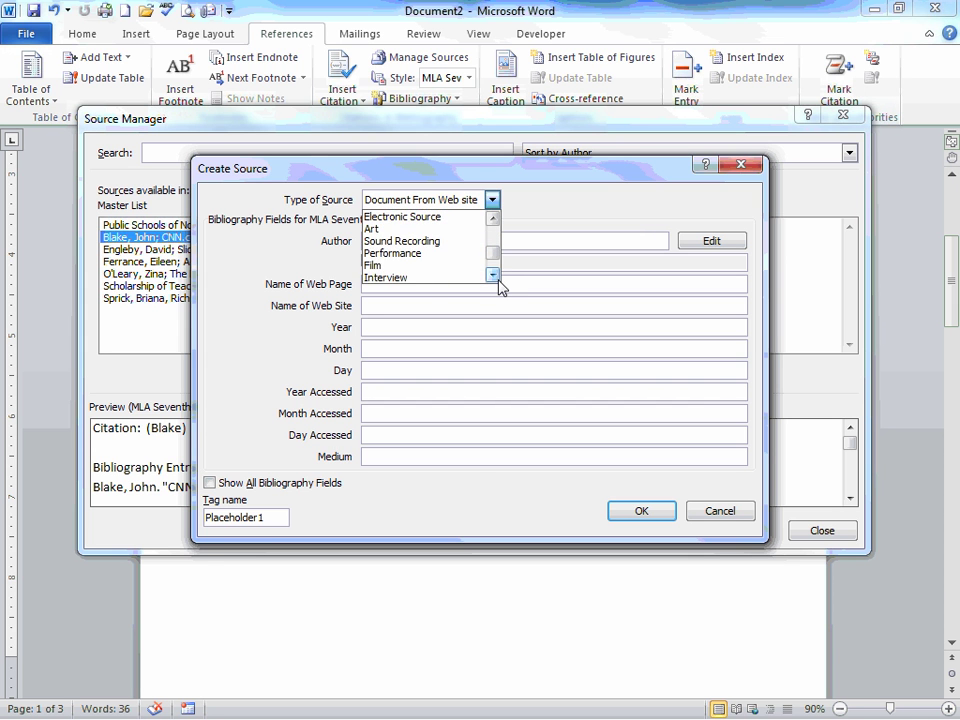
pyautogui.scroll(-3, 500, 287)
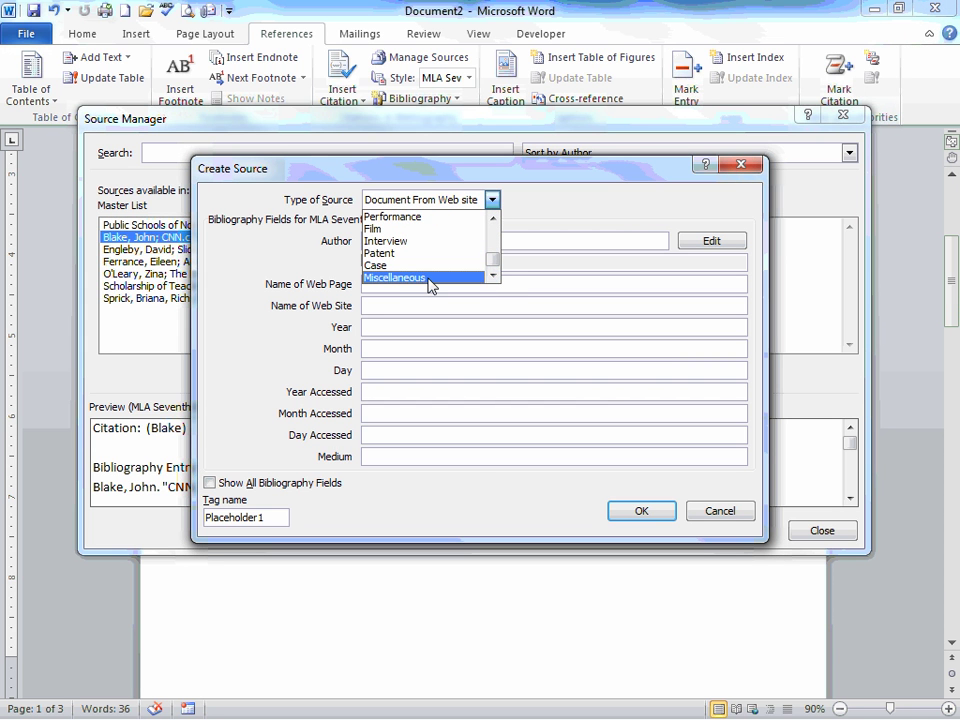
pyautogui.click(431, 278)
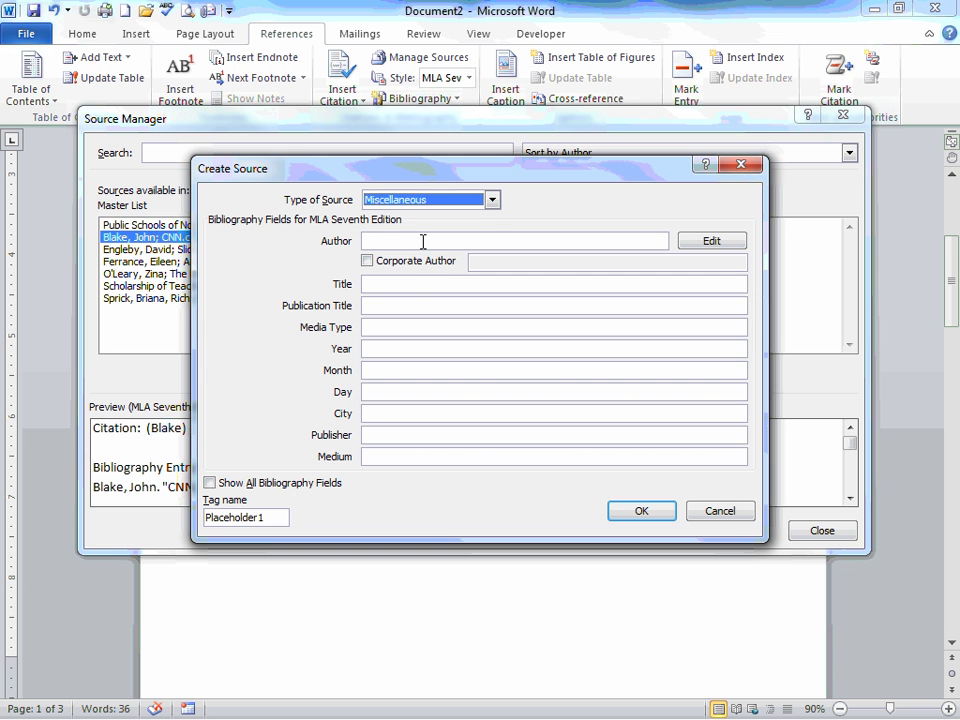
# Leave the author blank, title the source Bethany Hamilton, and enter BethanyHamilton.com as its publication title.
pyautogui.click(423, 240)
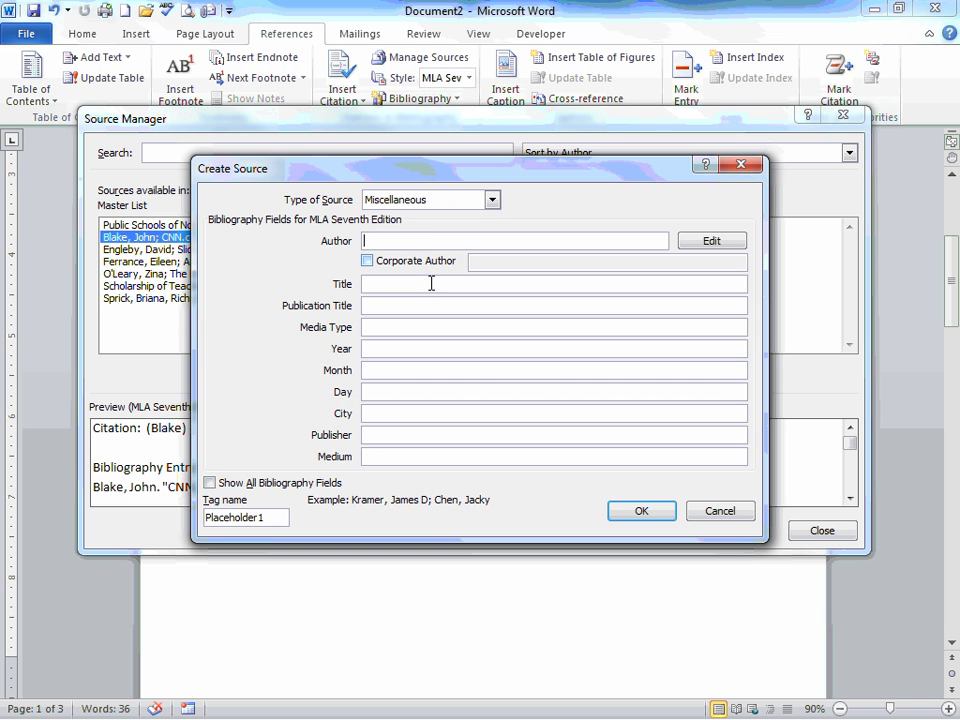
pyautogui.click(432, 284)
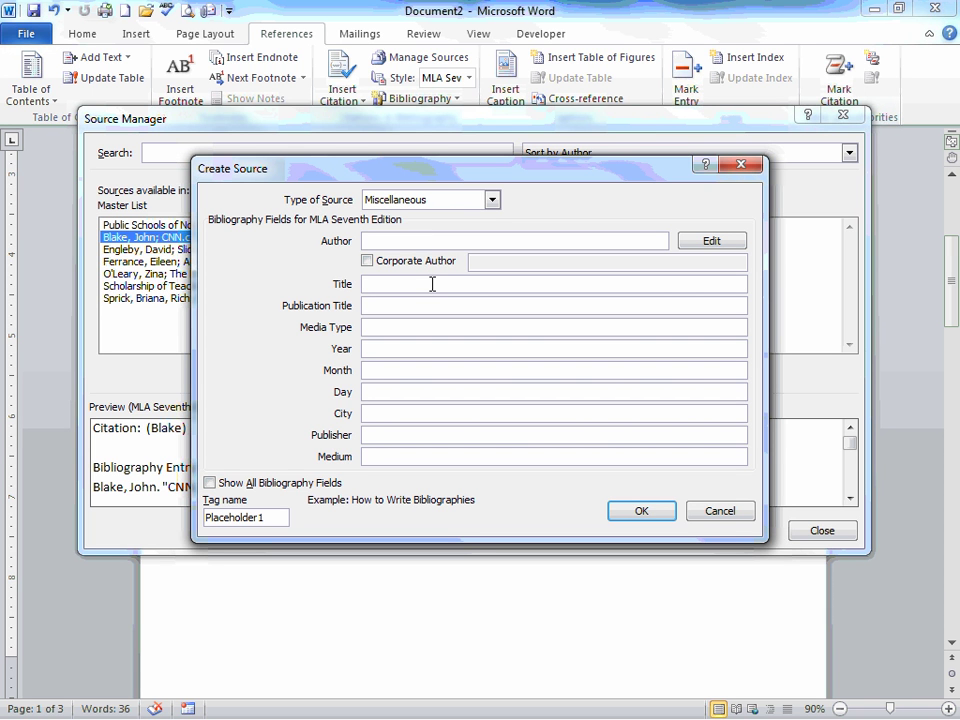
pyautogui.write('Bethany')
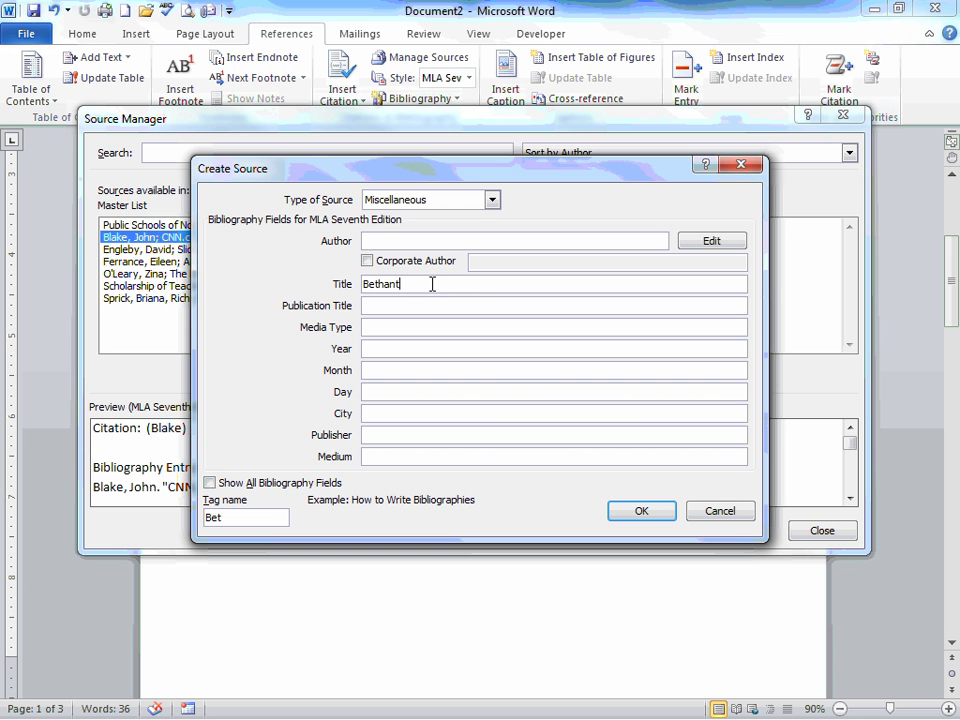
pyautogui.write(' Hamilton')
pyautogui.press('Tab')
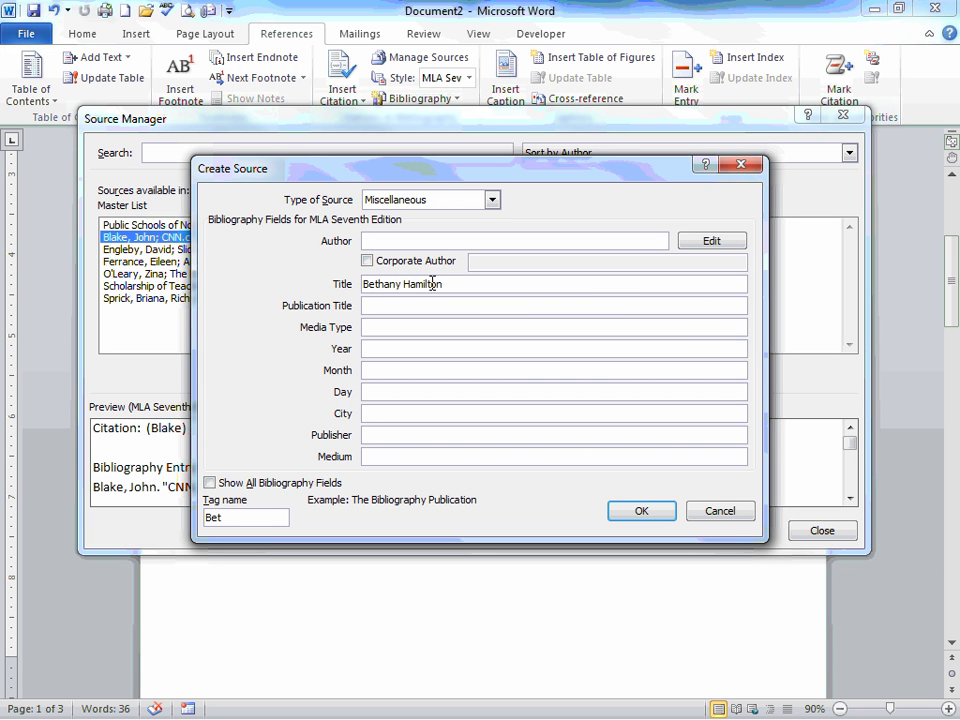
pyautogui.press('Tab')
pyautogui.write('BethanyHamilton.com')
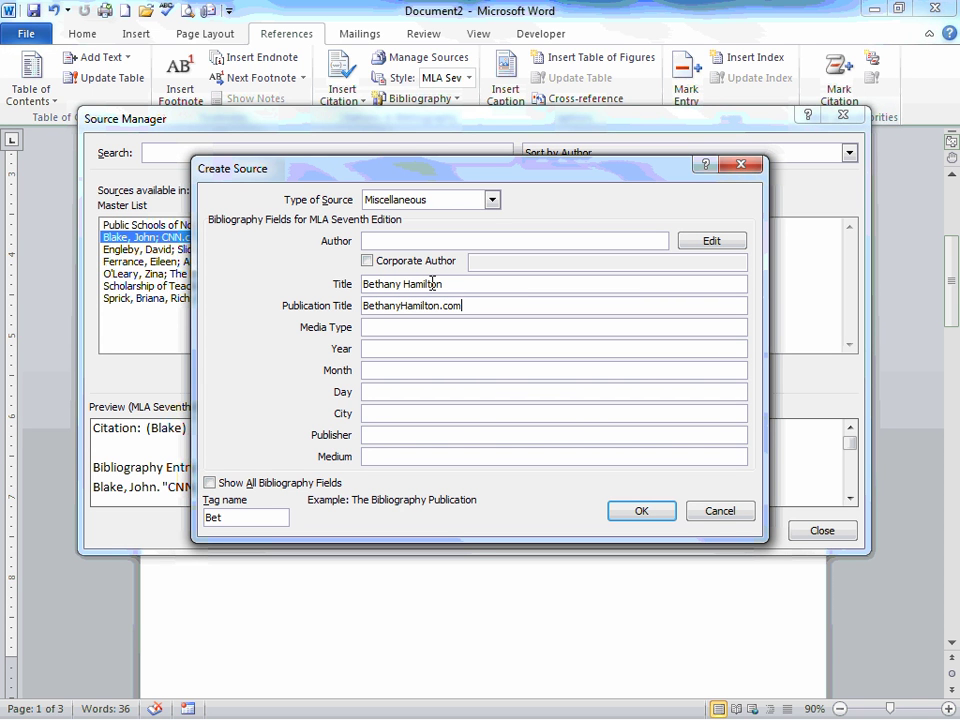
# Set the source's media type to Image and its date to year 2014, month March, day 5, and save it.
pyautogui.press('Tab')
pyautogui.write('Ima')
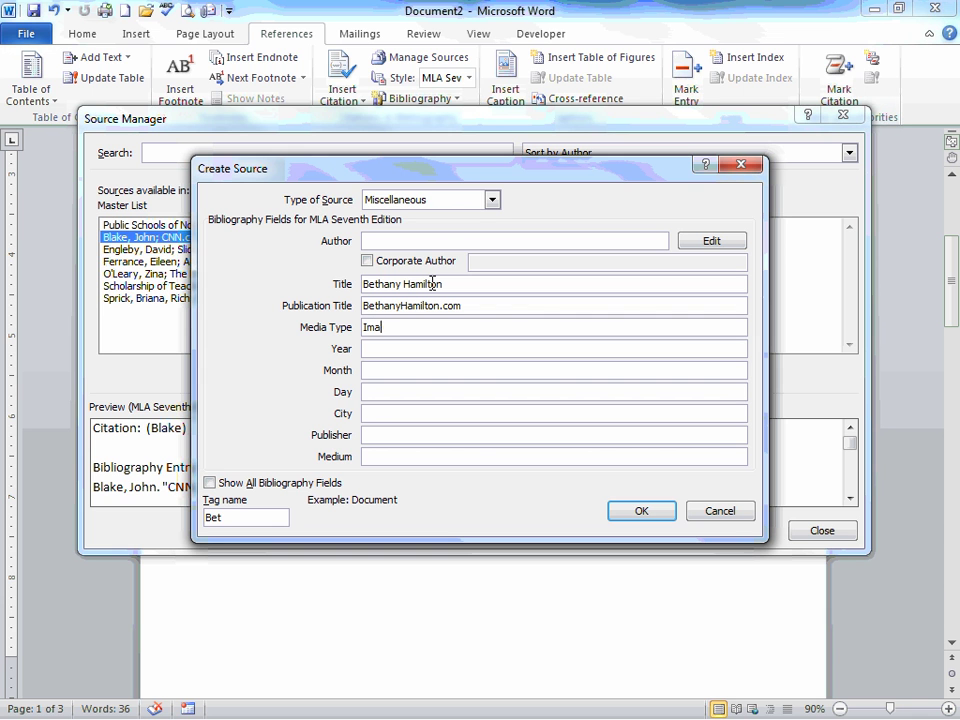
pyautogui.press('Tab')
pyautogui.write('2014')
pyautogui.press('Tab')
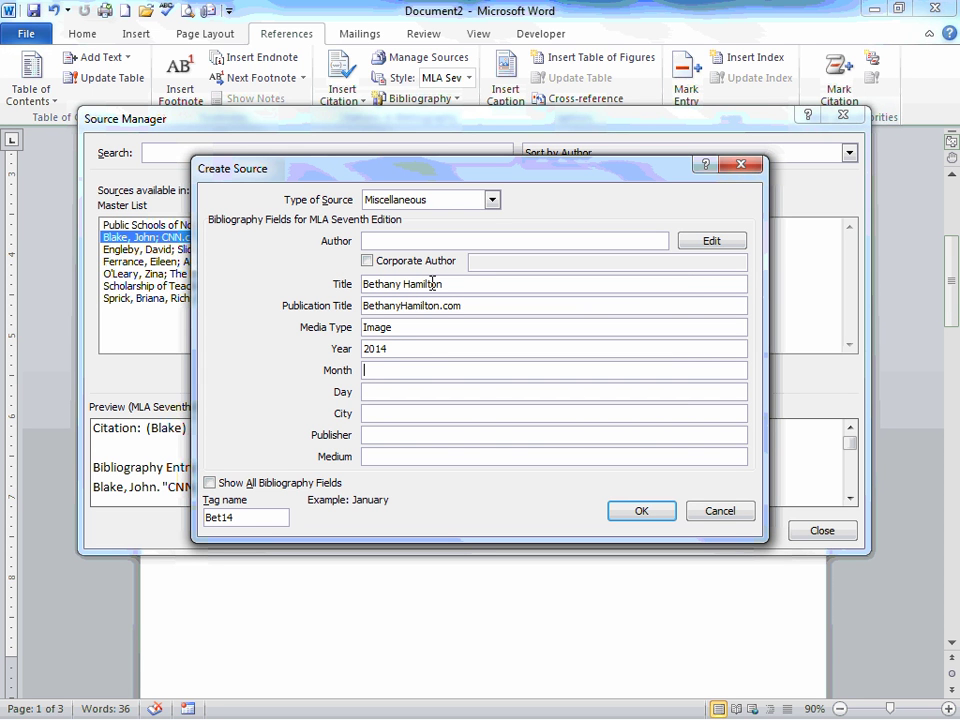
pyautogui.write('March')
pyautogui.press('Tab')
pyautogui.click(641, 511)
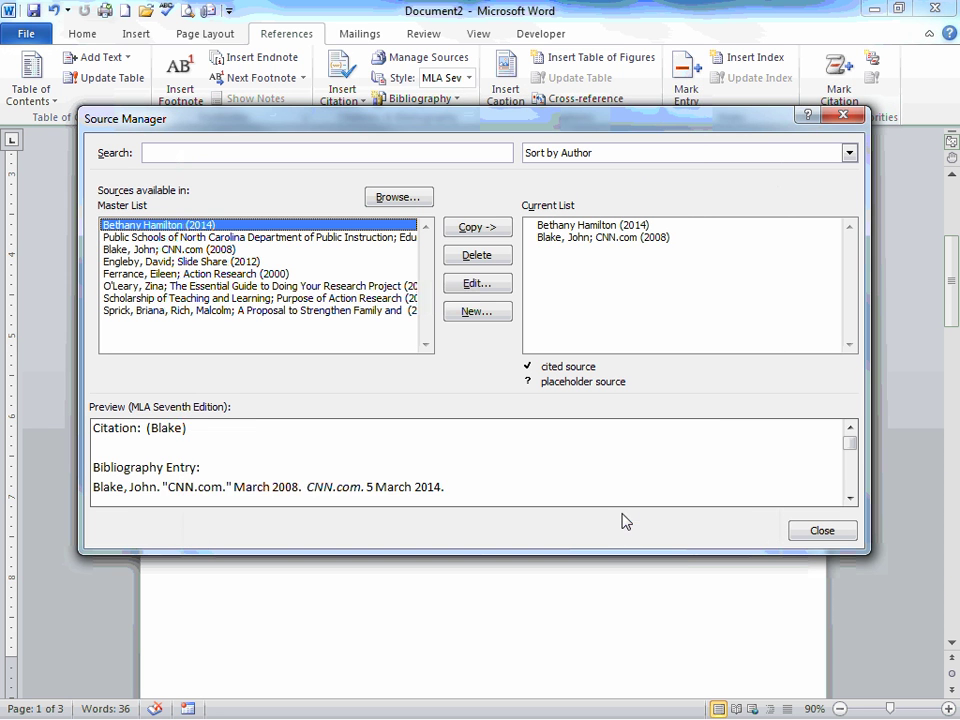
# Close the Source Manager and update the Works Cited bibliography on the last page with the current sources.
pyautogui.click(587, 238)
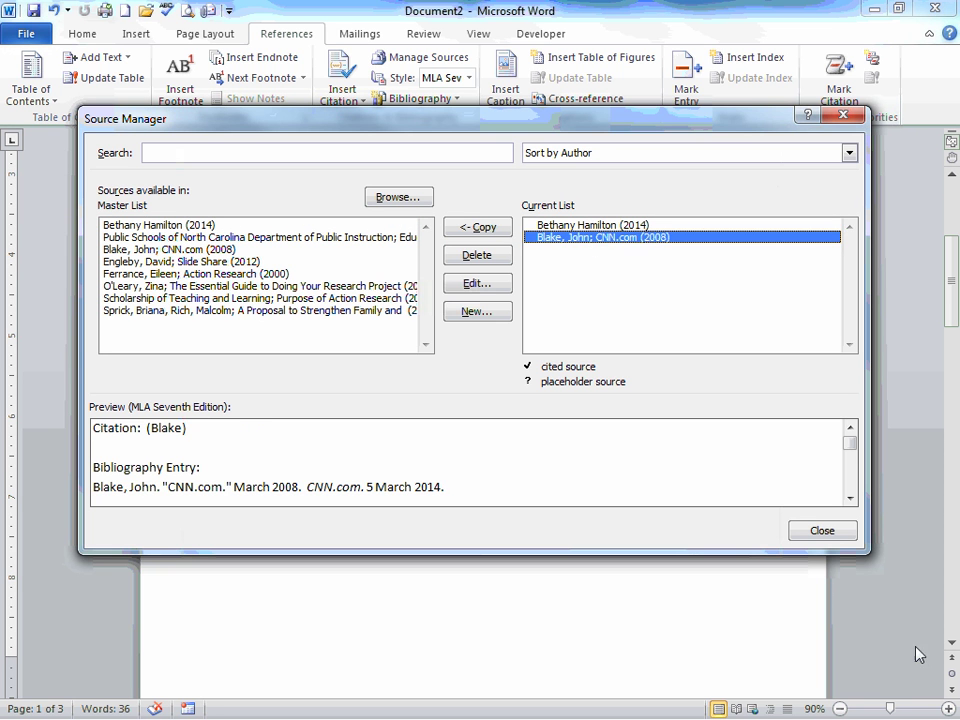
pyautogui.click(815, 531)
pyautogui.scroll(-8, 525, 390)
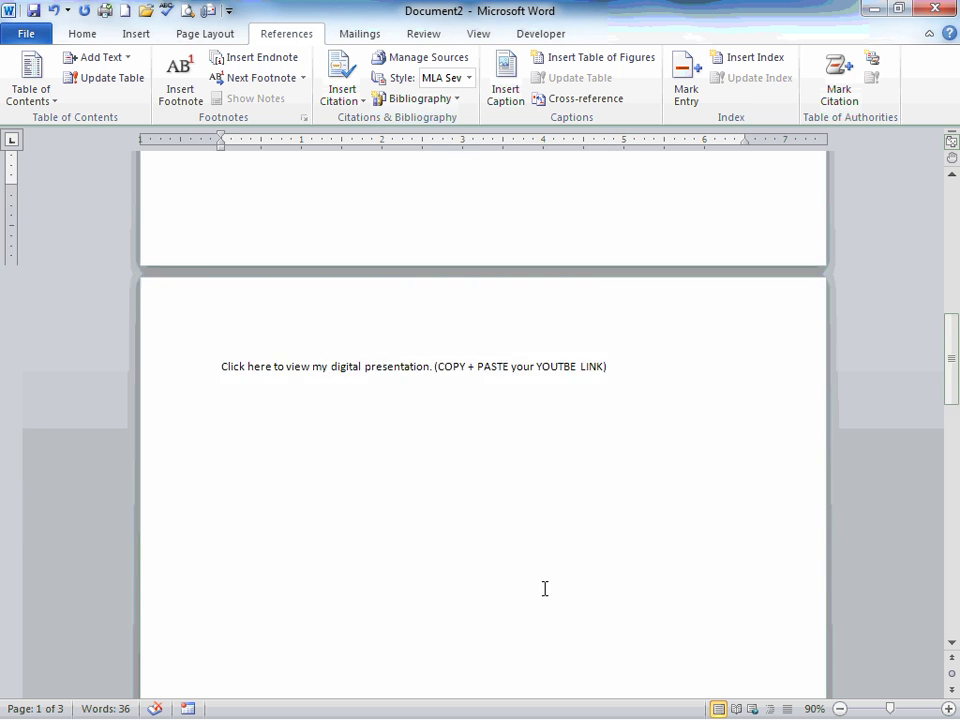
pyautogui.scroll(-15, 545, 588)
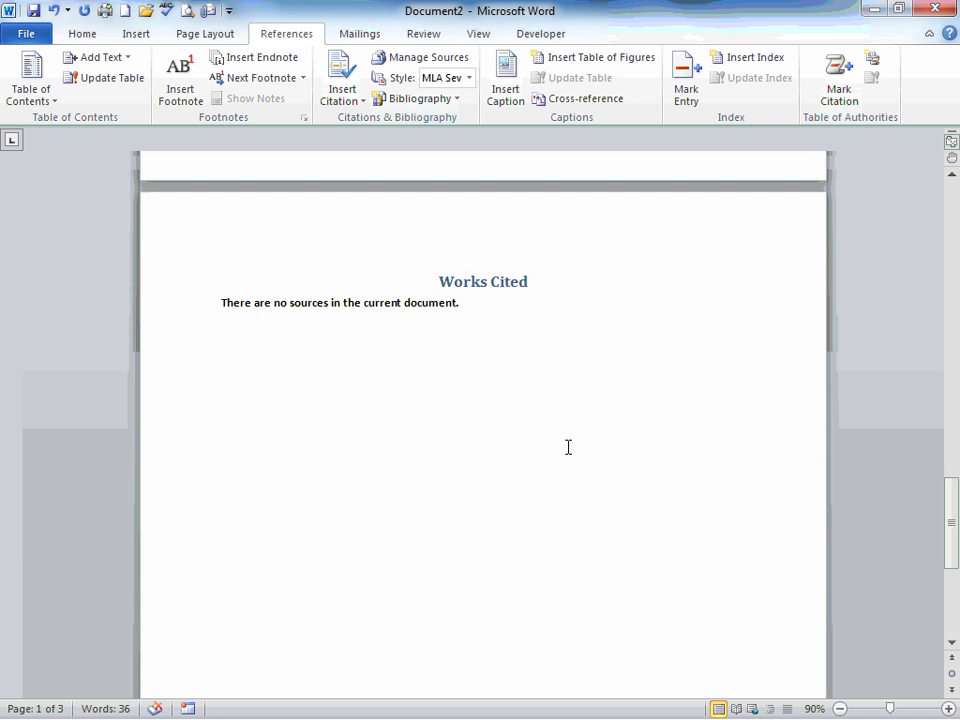
pyautogui.scroll(5, 568, 447)
pyautogui.scroll(-5, 551, 420)
pyautogui.click(476, 301)
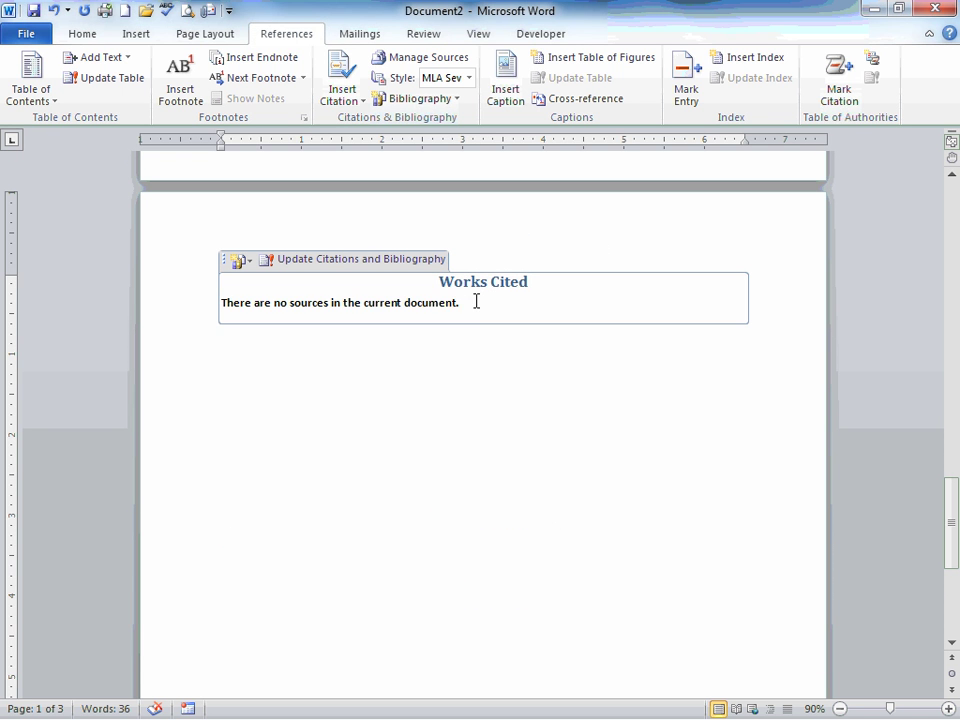
pyautogui.click(276, 262)
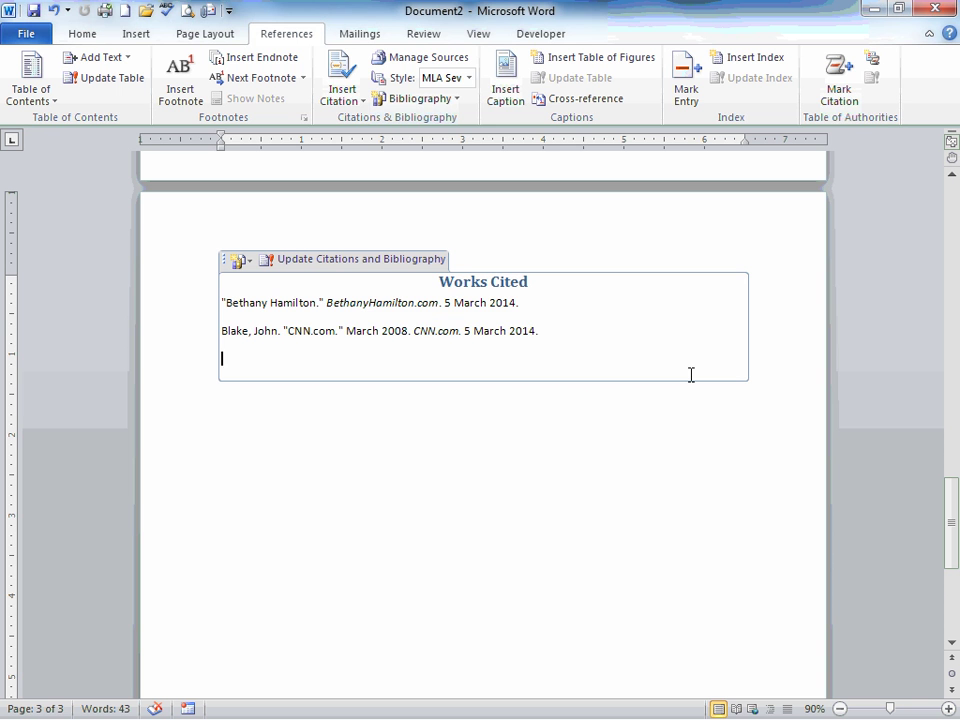
# Start another new source in the Source Manager and view the bibliography fields for the Film type.
pyautogui.click(398, 59)
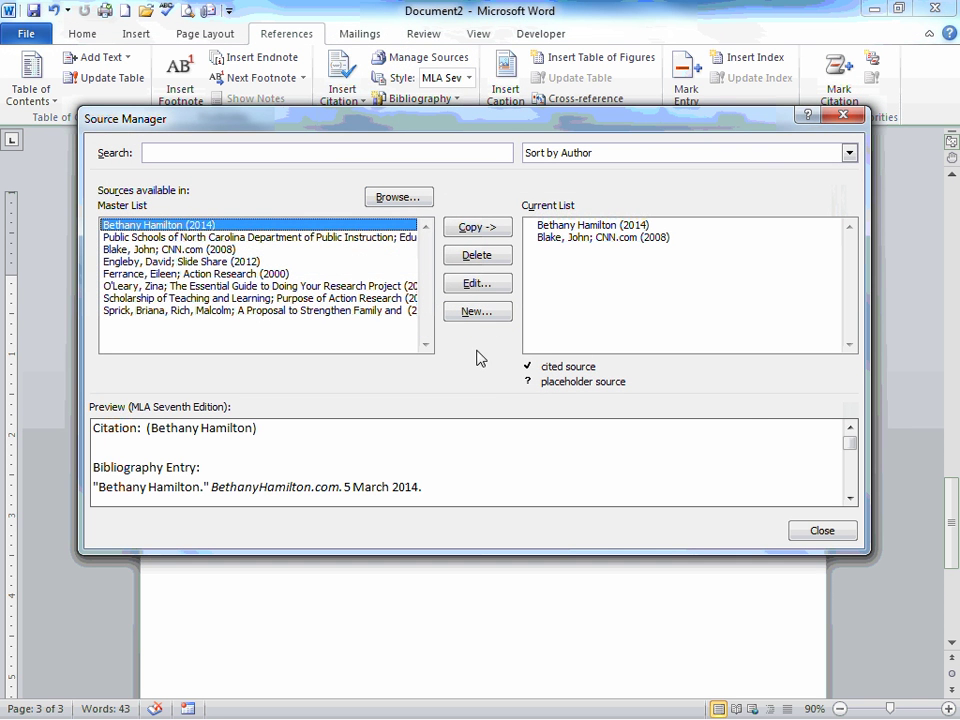
pyautogui.click(476, 311)
pyautogui.click(491, 200)
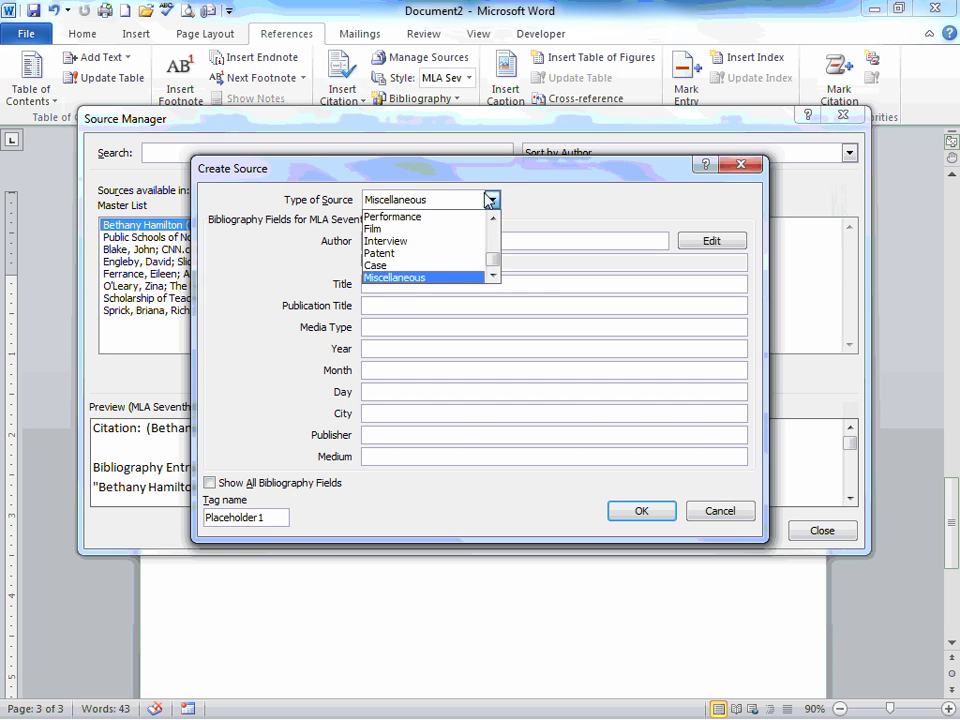
pyautogui.scroll(2, 494, 252)
pyautogui.scroll(-2, 494, 252)
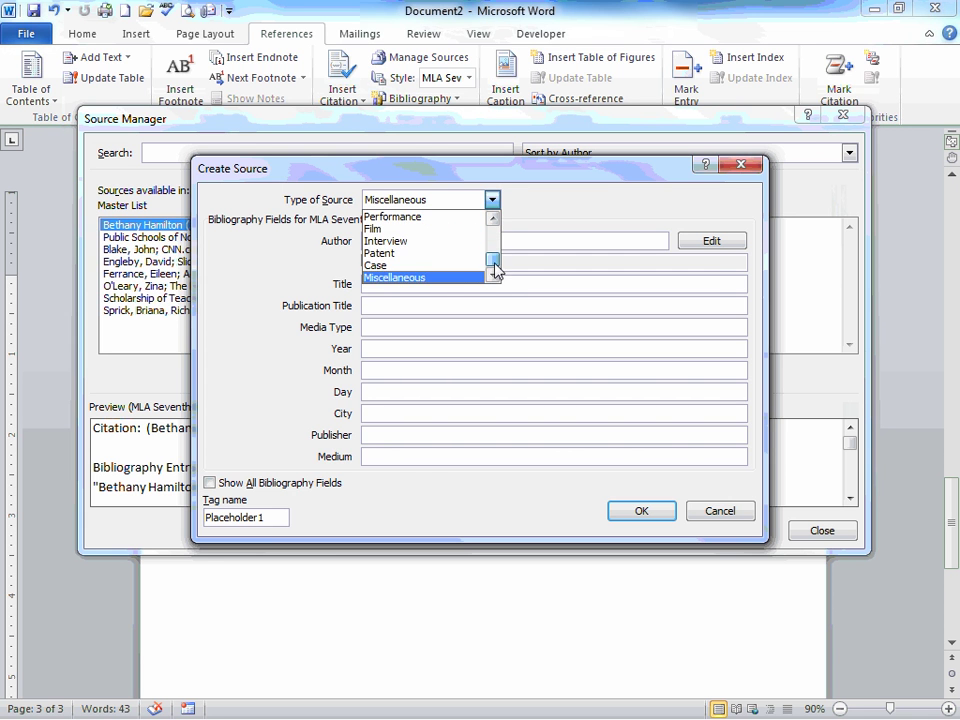
pyautogui.click(430, 228)
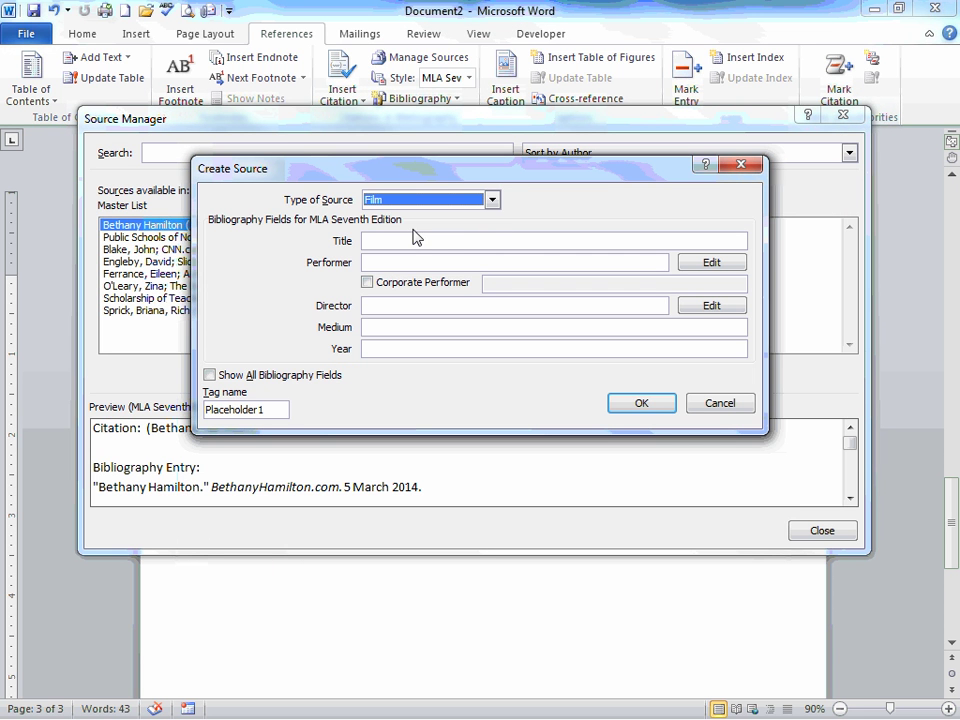
# Examine which bibliography fields the Web site and Book source types require.
pyautogui.click(494, 200)
pyautogui.click(494, 218)
pyautogui.click(494, 219)
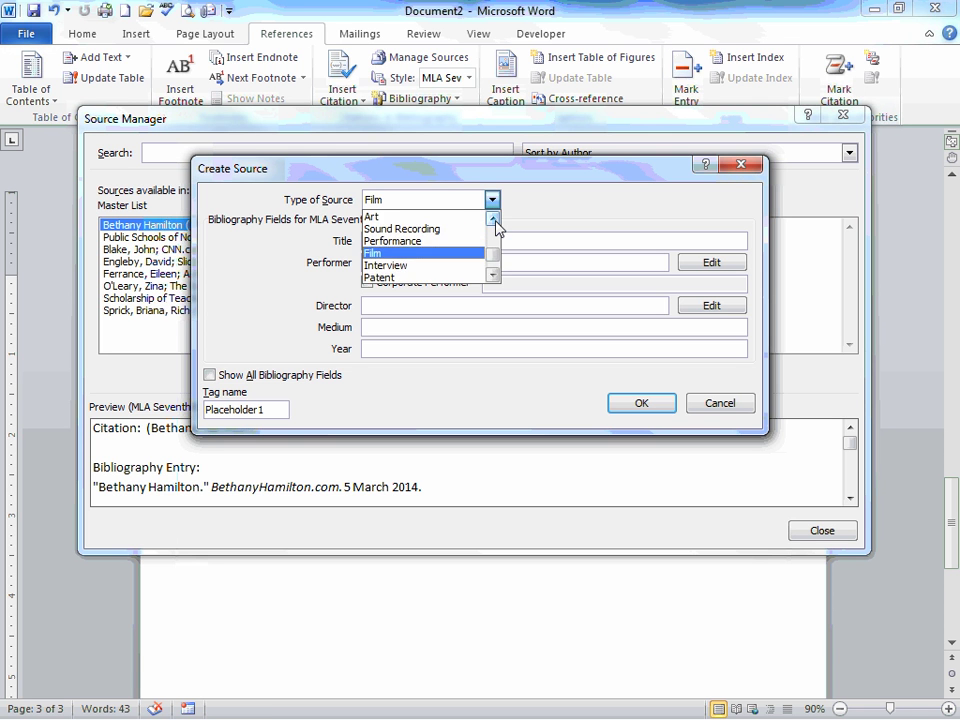
pyautogui.click(494, 219)
pyautogui.click(494, 219)
pyautogui.click(494, 219)
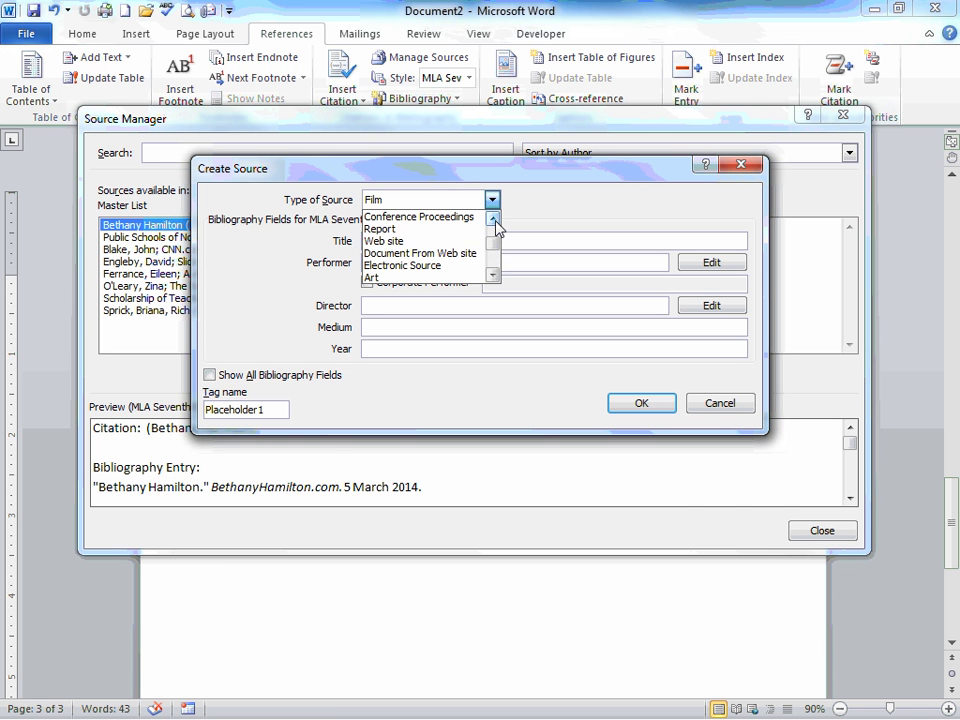
pyautogui.click(424, 241)
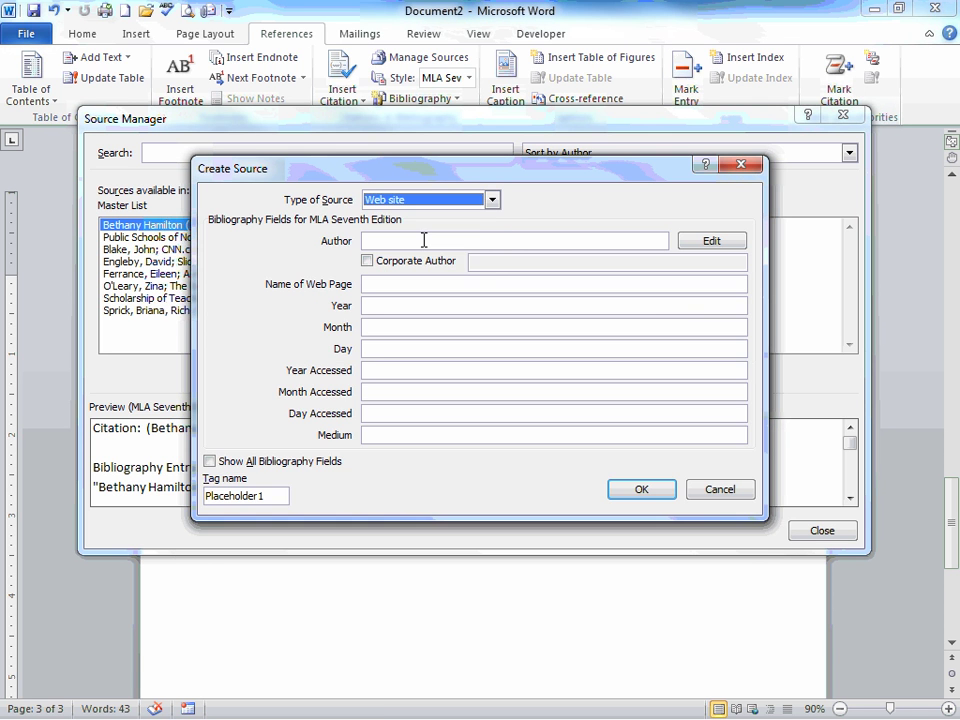
pyautogui.click(492, 200)
pyautogui.moveTo(489, 253); pyautogui.dragTo(491, 238)
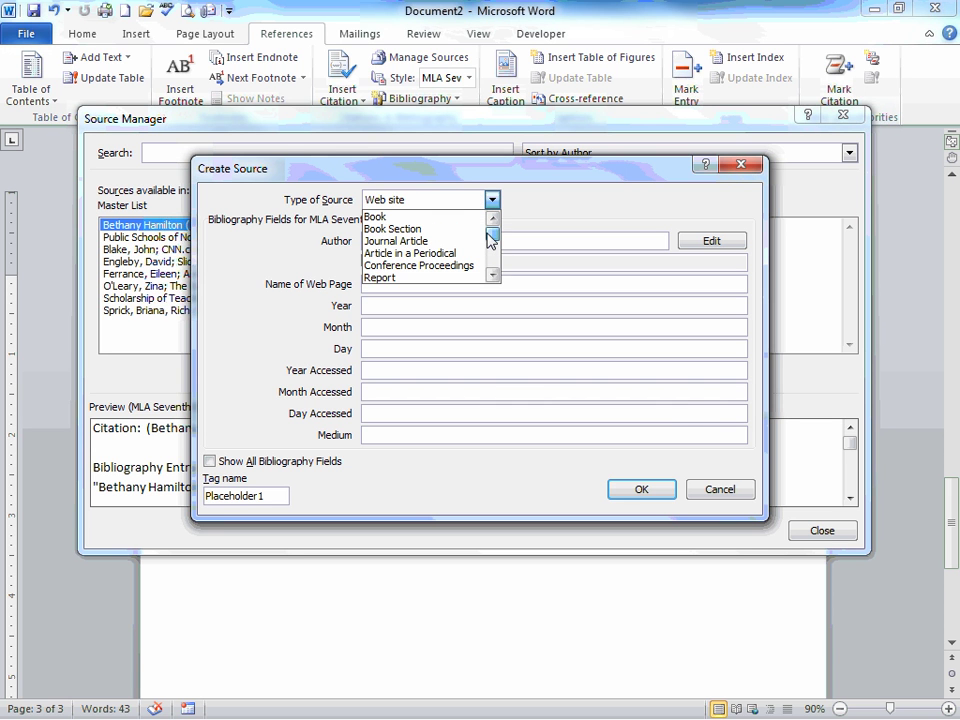
pyautogui.click(437, 218)
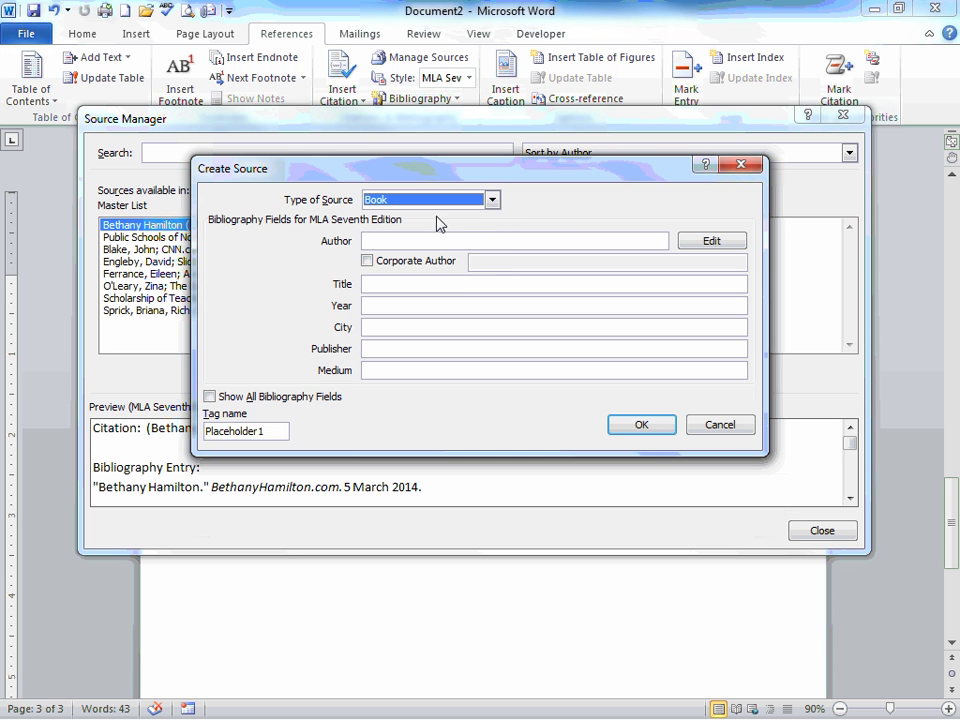
pyautogui.click(432, 241)
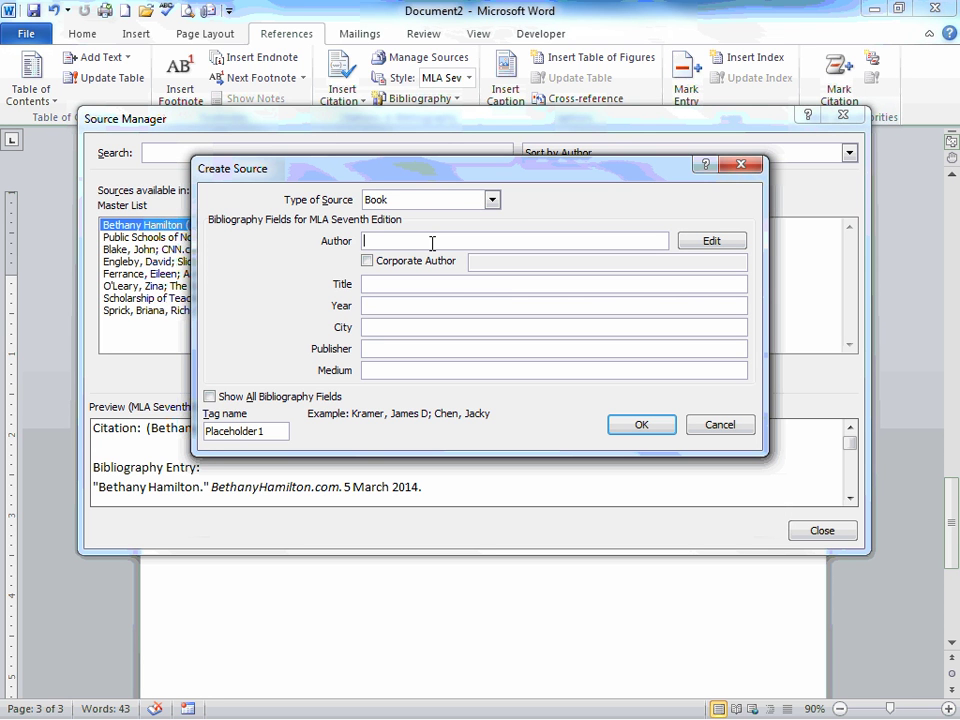
# Review the fields for the Web site and Miscellaneous types, cancel the new source, and close the Source Manager.
pyautogui.click(494, 200)
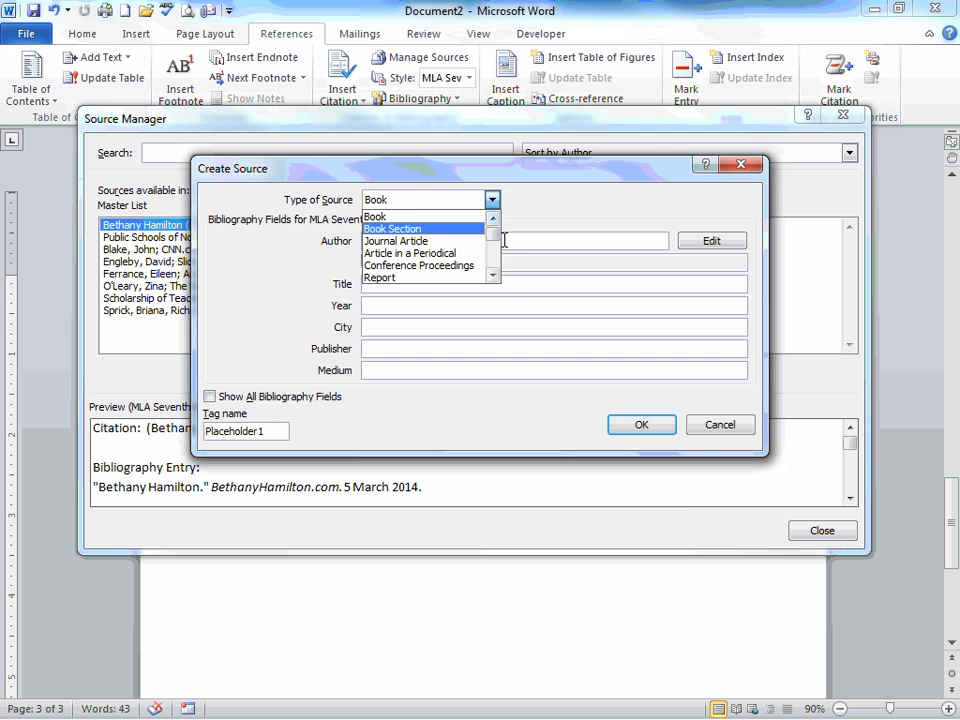
pyautogui.click(494, 277)
pyautogui.click(482, 266)
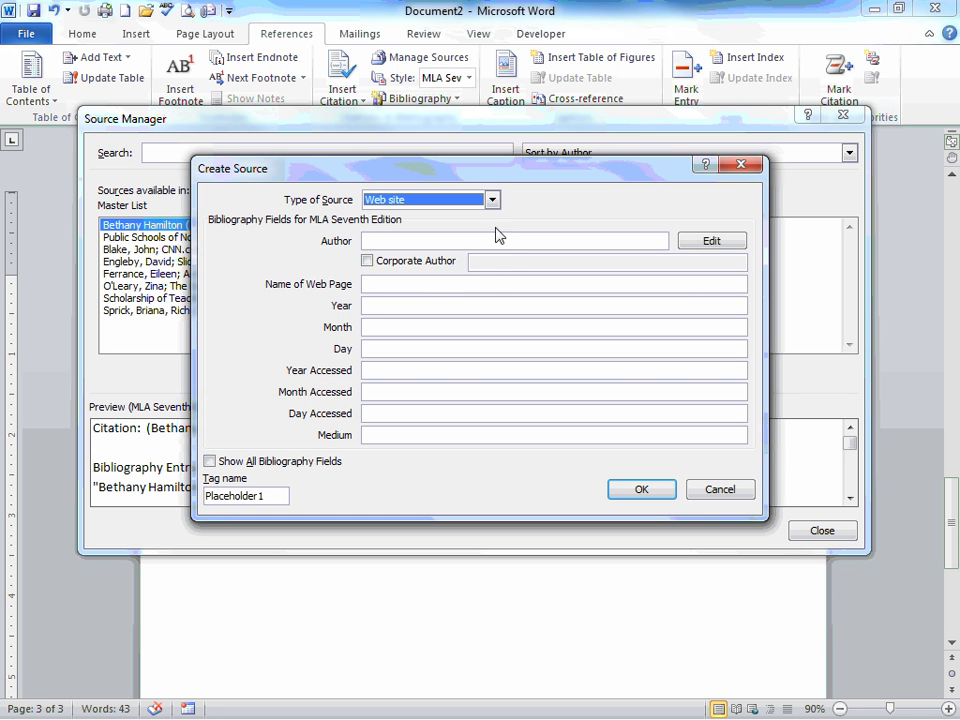
pyautogui.click(494, 200)
pyautogui.click(493, 276)
pyautogui.click(493, 276)
pyautogui.click(493, 276)
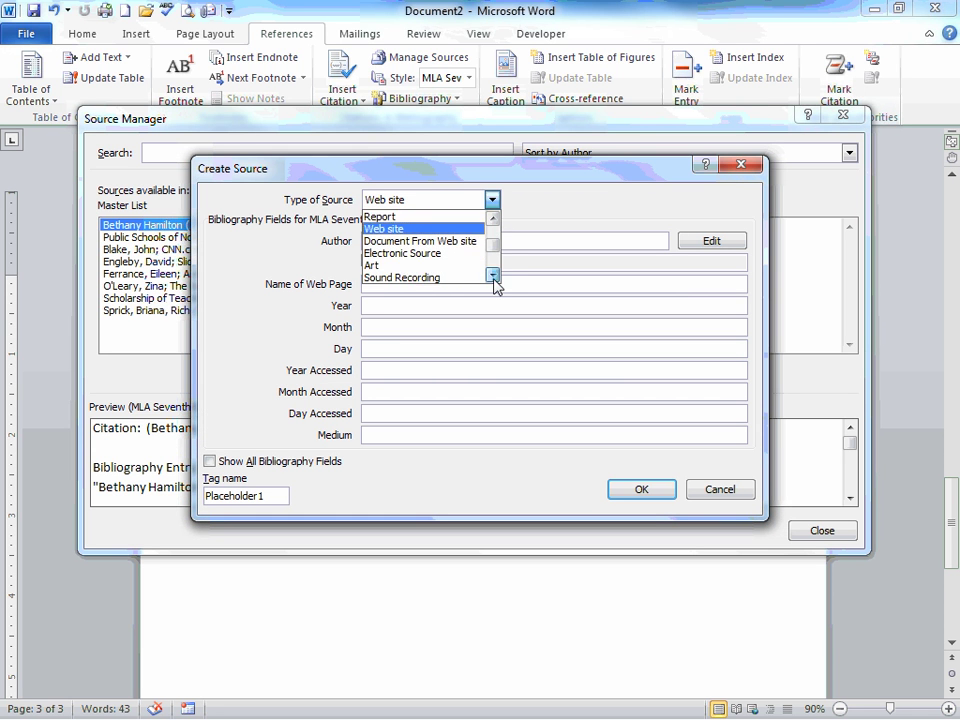
pyautogui.click(493, 276)
pyautogui.click(493, 276)
pyautogui.click(493, 276)
pyautogui.click(493, 276)
pyautogui.click(493, 276)
pyautogui.click(493, 276)
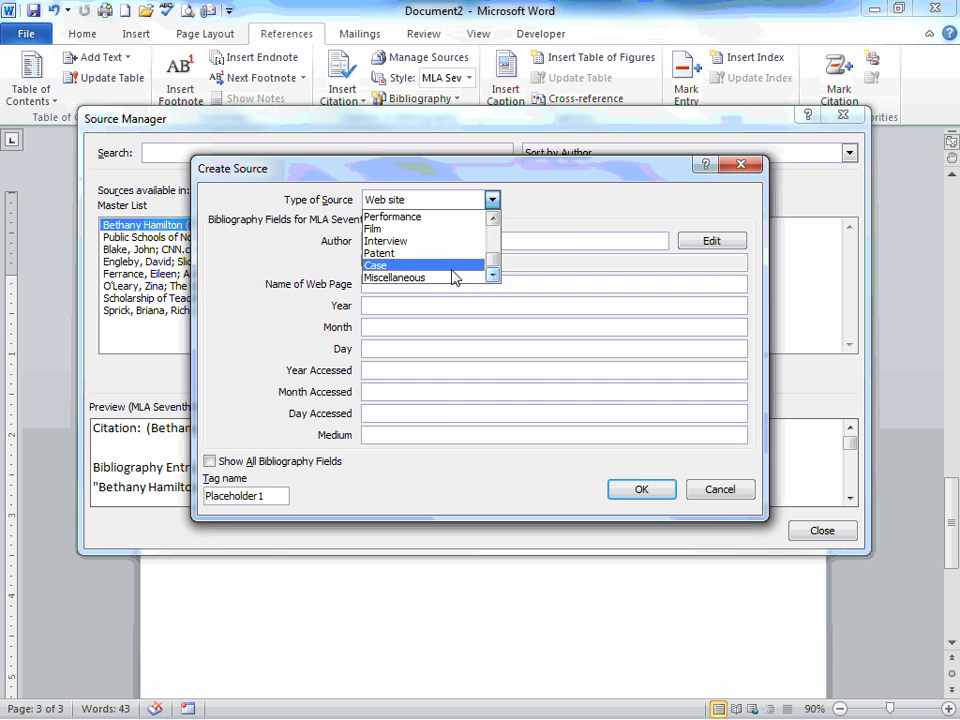
pyautogui.click(448, 278)
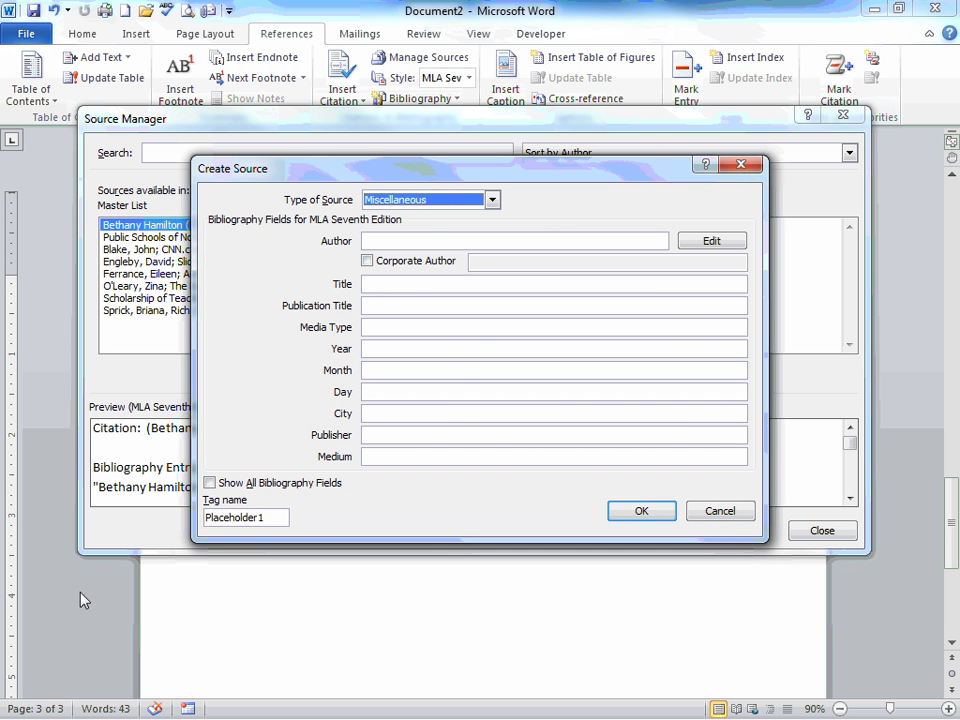
pyautogui.click(703, 514)
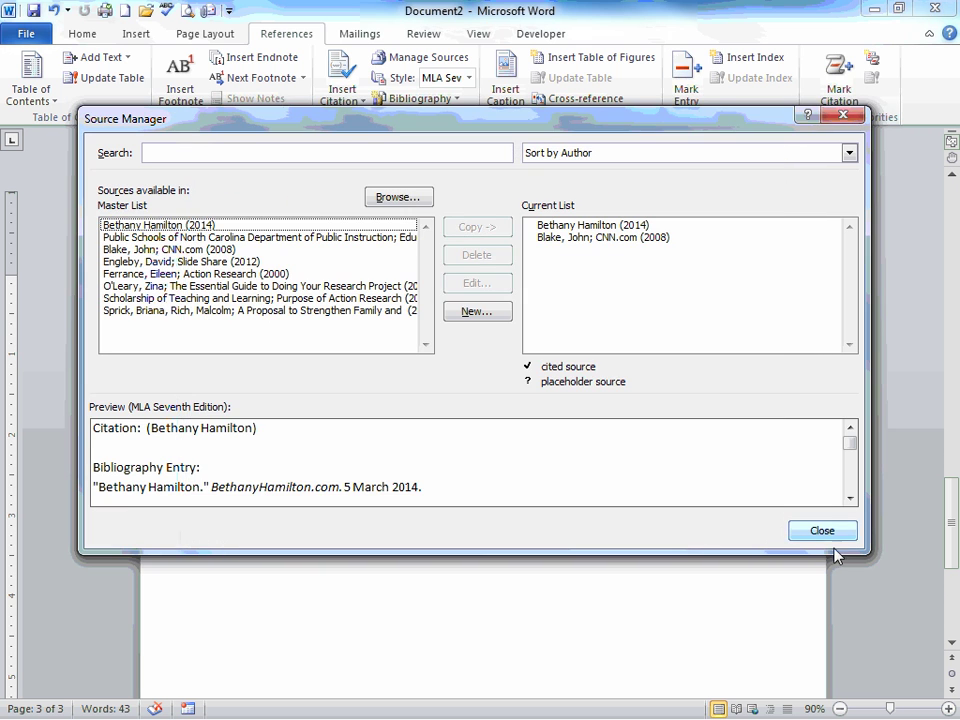
pyautogui.click(822, 531)
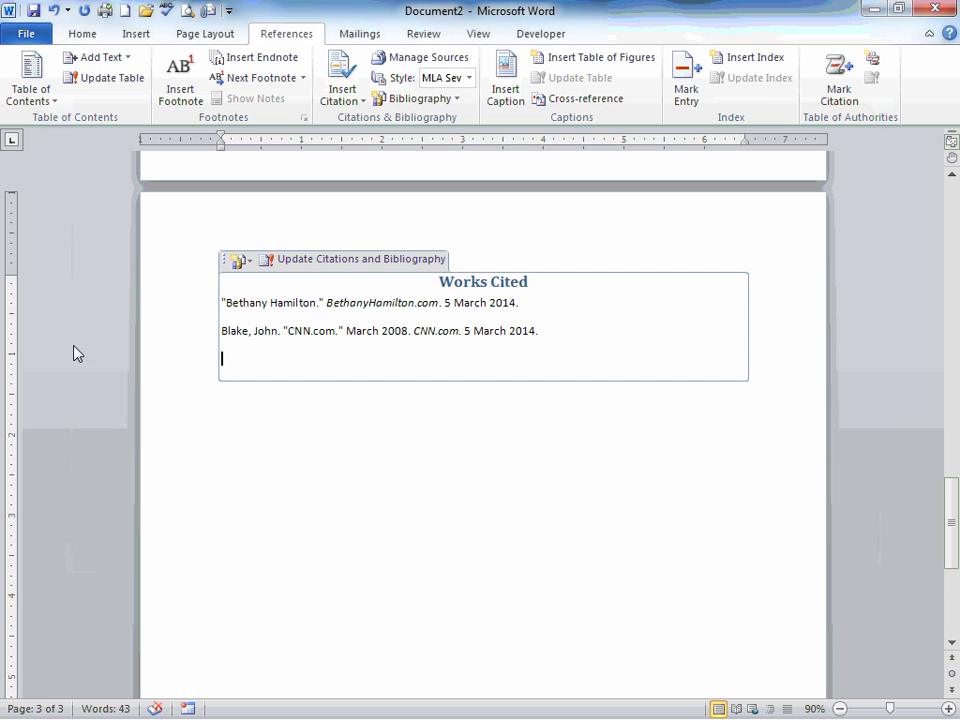